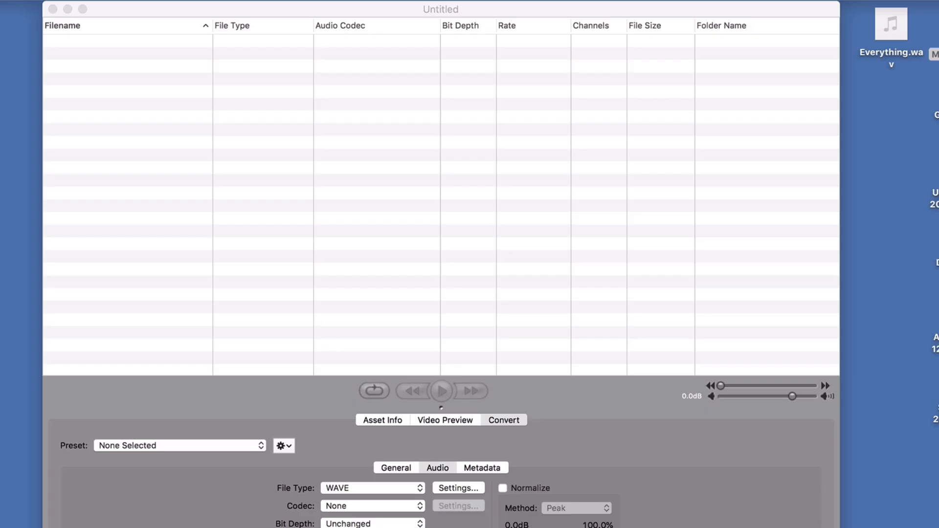
# - Review the tags and general details in the file information for Everything.wav on the desktop, and close it
pyautogui.click(322, 13)
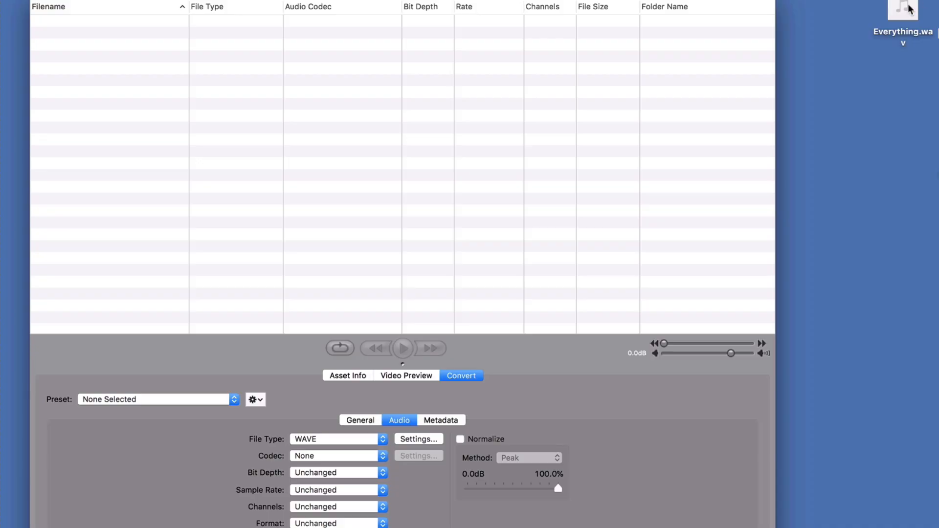
pyautogui.moveTo(906, 9); pyautogui.dragTo(858, 66)
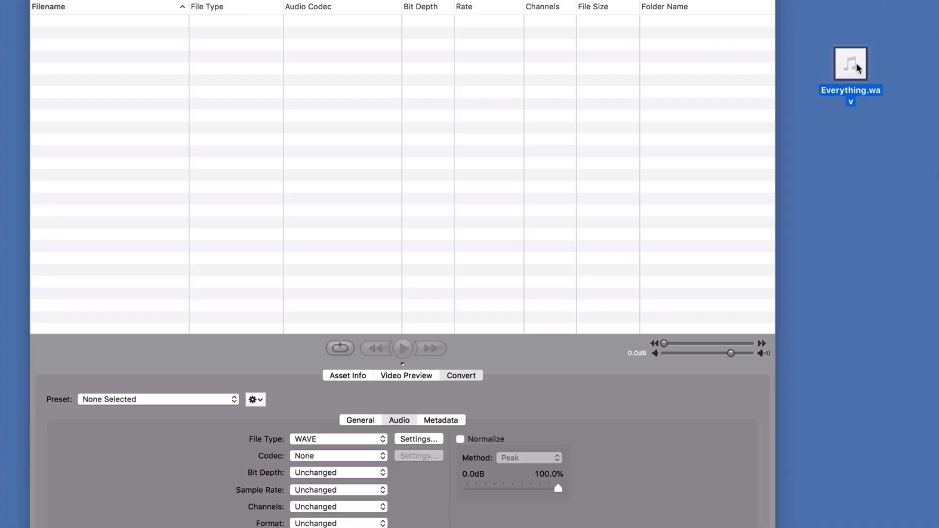
pyautogui.rightClick(858, 68)
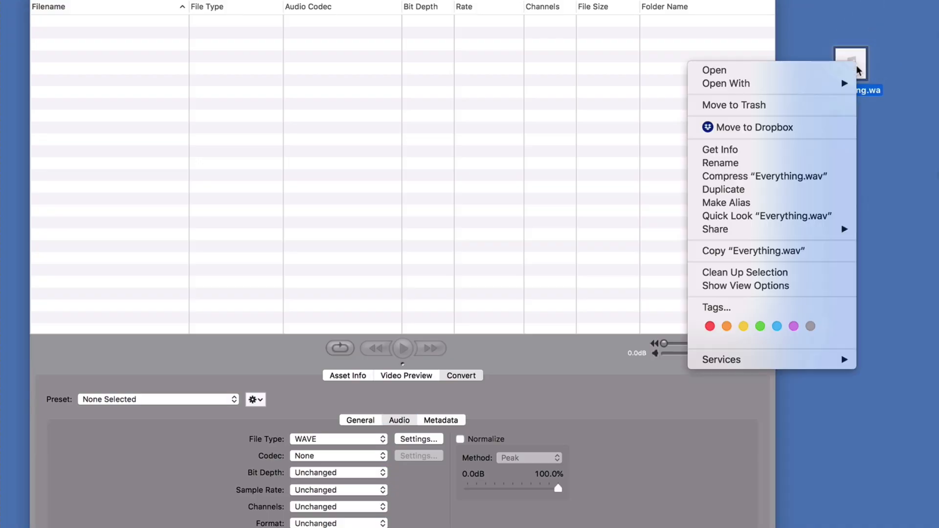
pyautogui.click(732, 151)
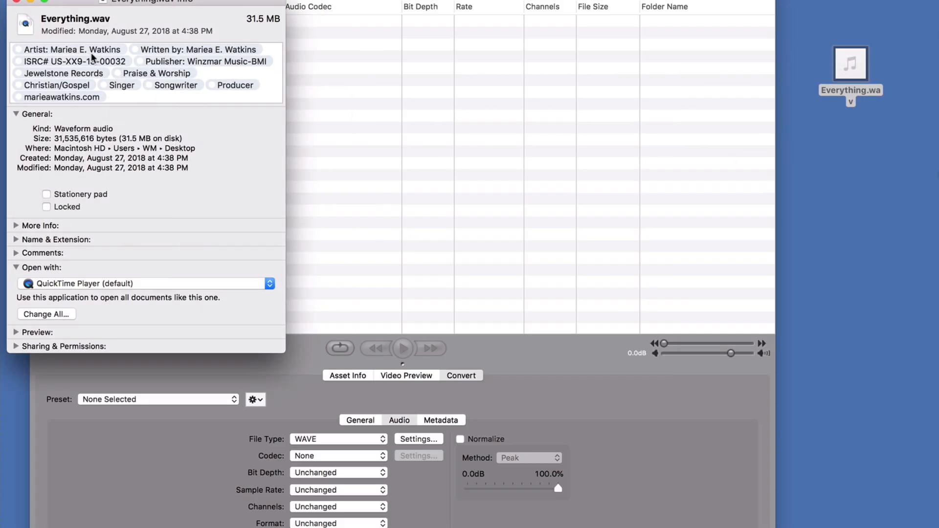
pyautogui.moveTo(222, 6); pyautogui.dragTo(391, 45)
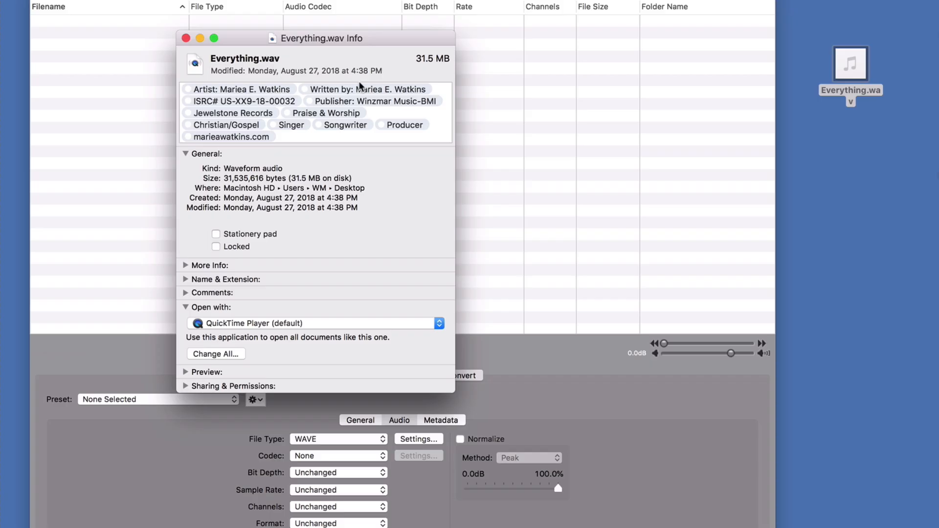
pyautogui.click(186, 39)
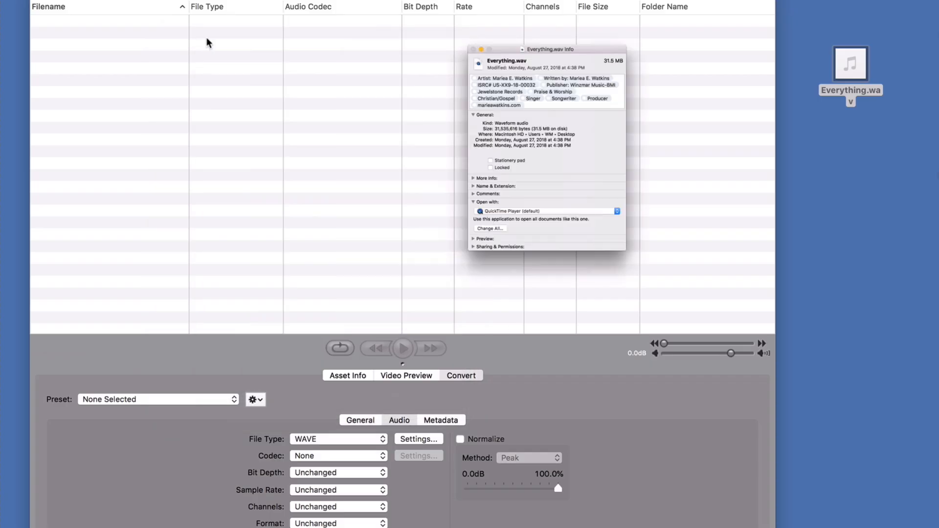
pyautogui.click(815, 23)
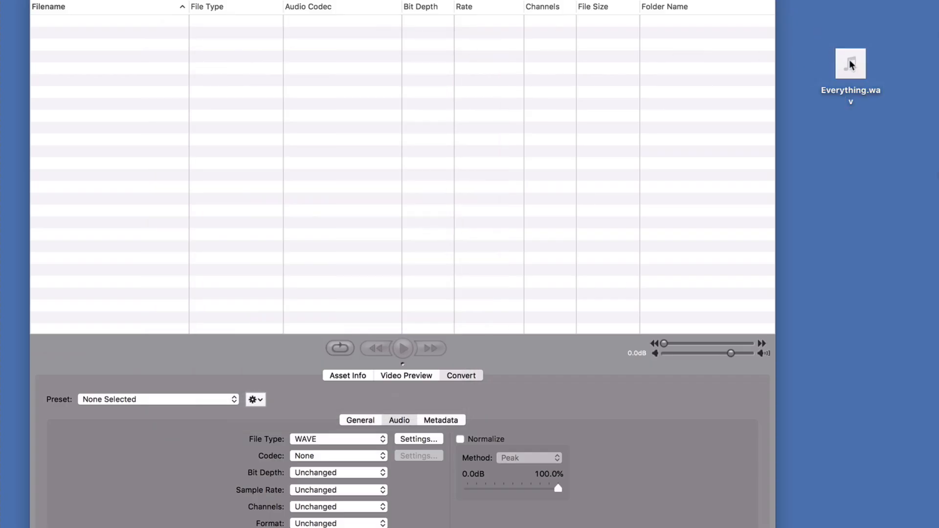
# - Add Everything.wav from the desktop to the file list and select its entry
pyautogui.moveTo(854, 66); pyautogui.dragTo(458, 31)
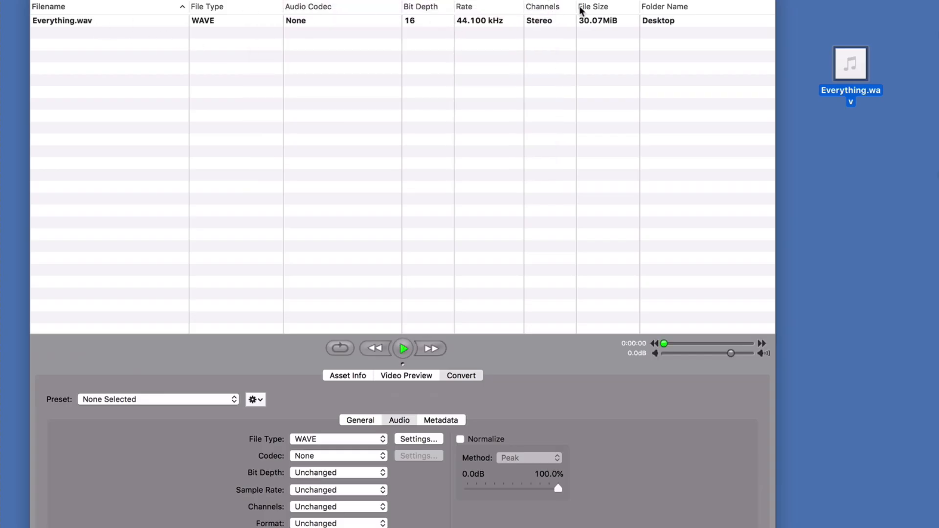
pyautogui.hscroll(15, 645, 29)
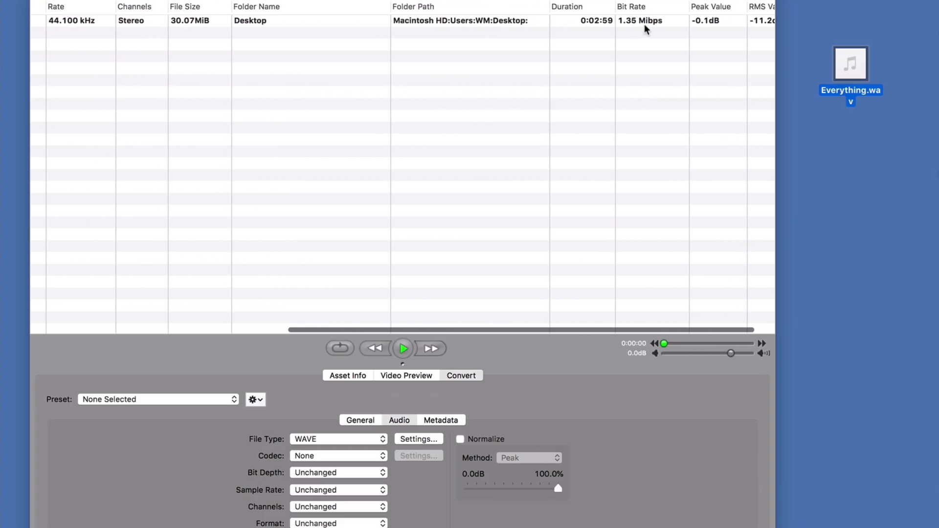
pyautogui.hscroll(-15, 644, 30)
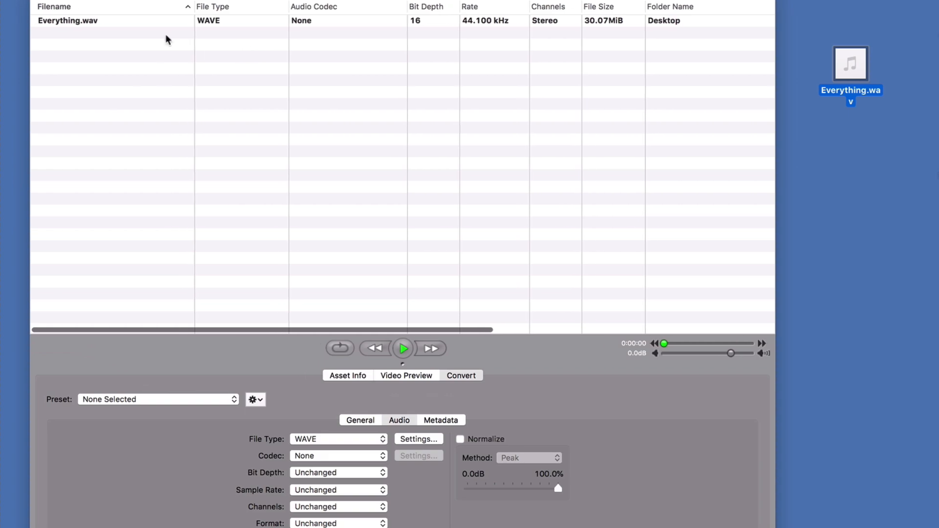
pyautogui.click(89, 24)
pyautogui.click(89, 24)
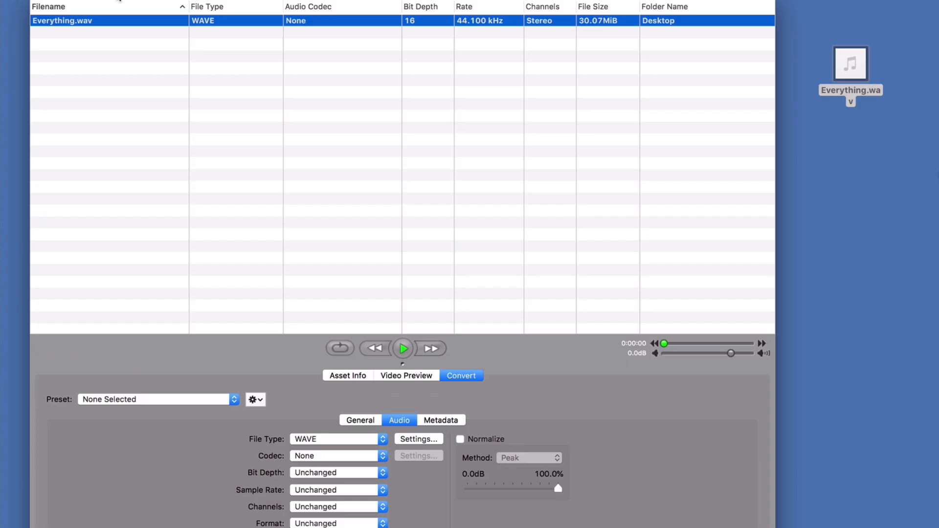
pyautogui.moveTo(119, 1); pyautogui.dragTo(145, 1)
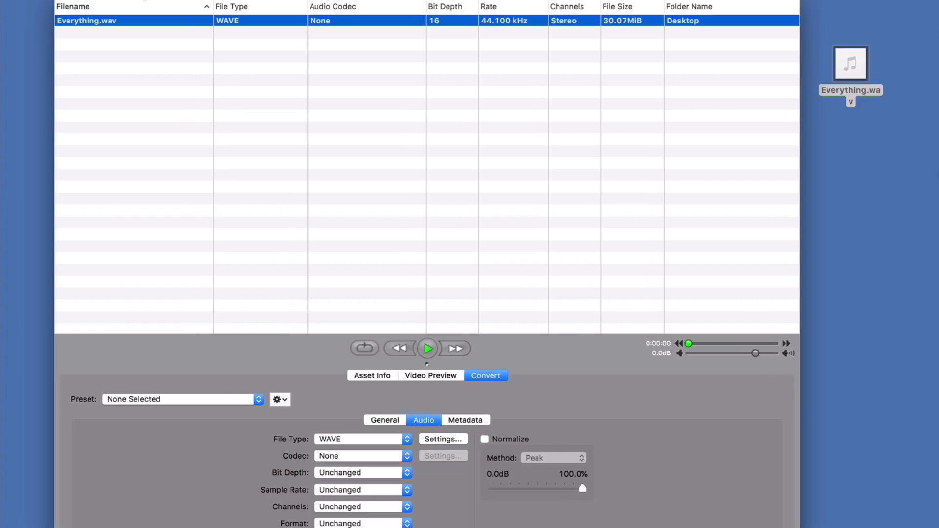
# - Expand the ID3 Tags in the conversion metadata and confirm the composer's name in the Composer value
pyautogui.click(464, 421)
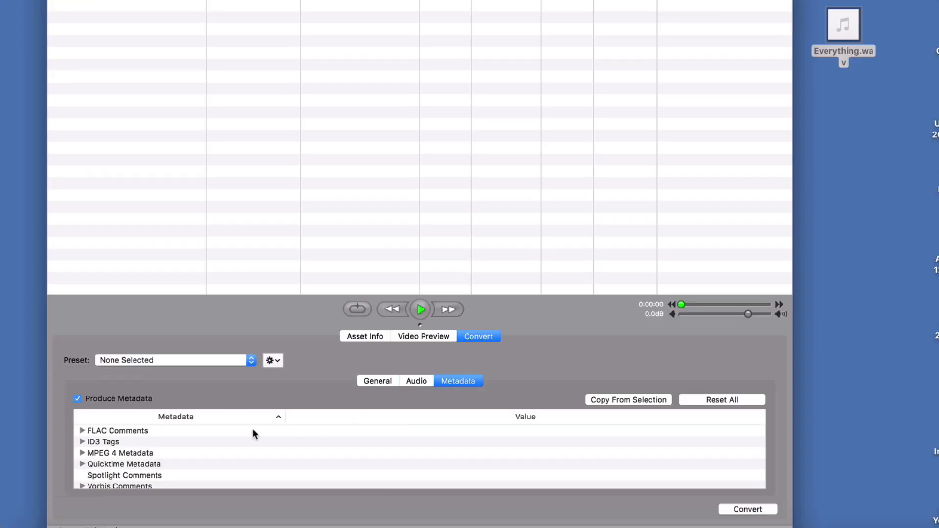
pyautogui.scroll(-1, 253, 431)
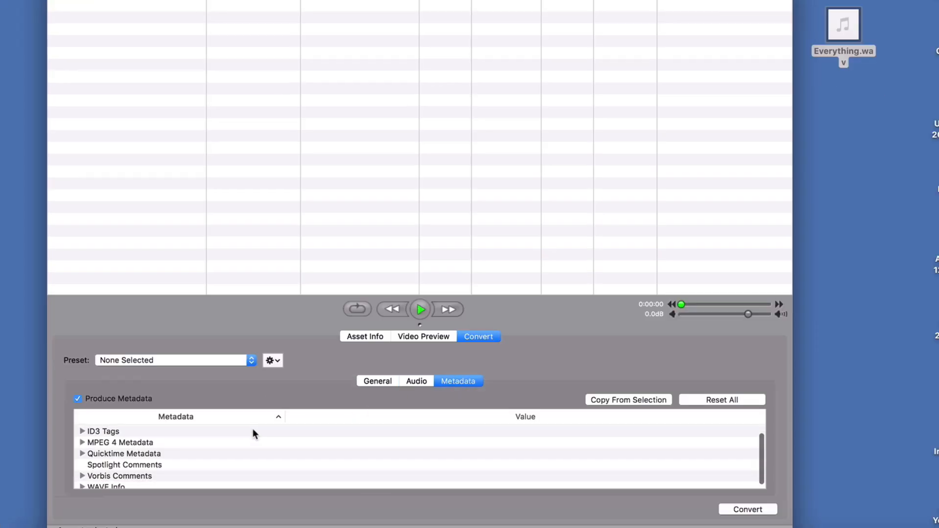
pyautogui.click(82, 436)
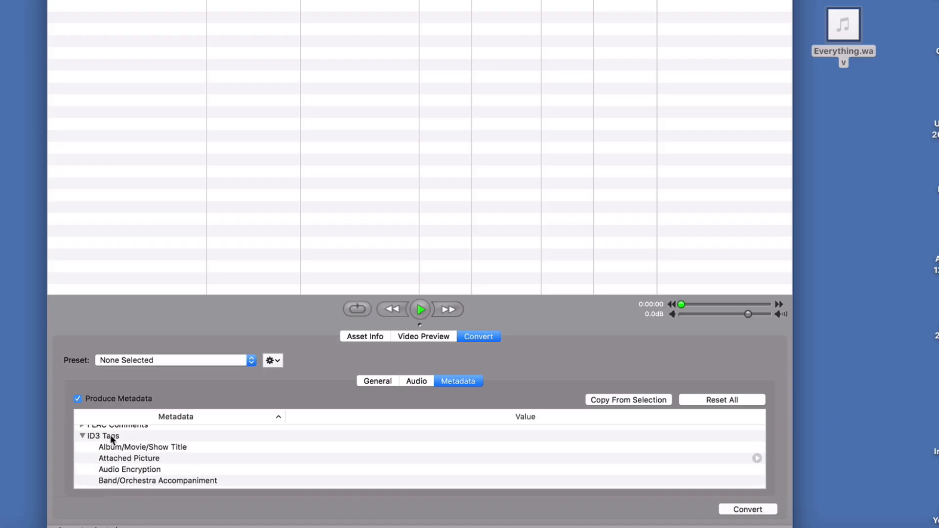
pyautogui.scroll(-3, 134, 444)
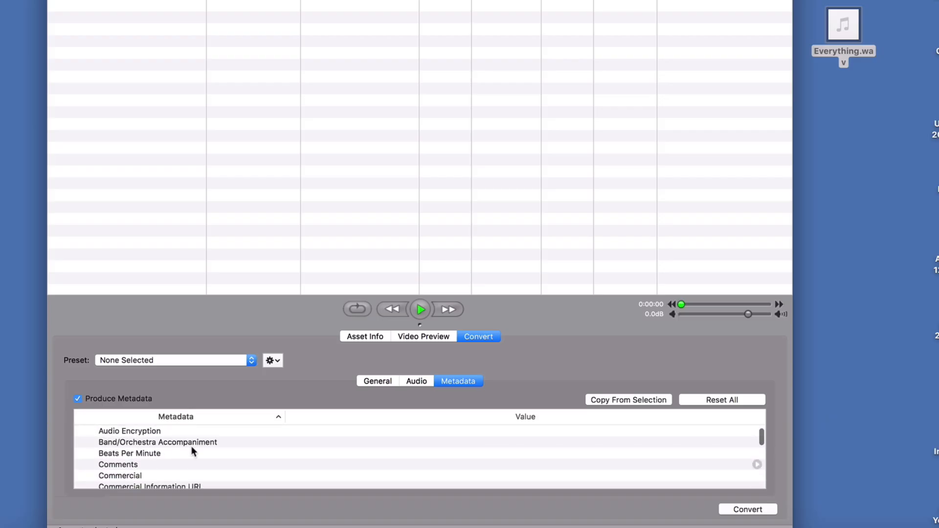
pyautogui.scroll(-4, 192, 446)
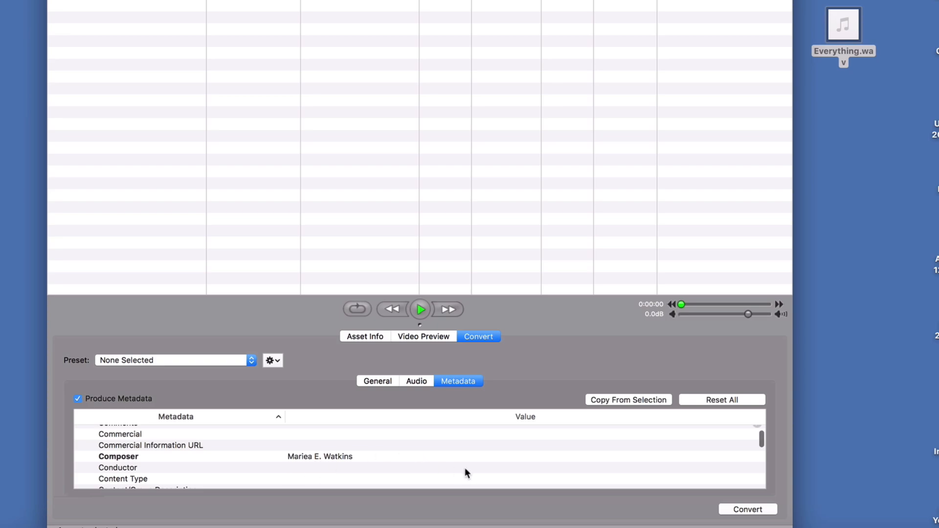
pyautogui.doubleClick(518, 455)
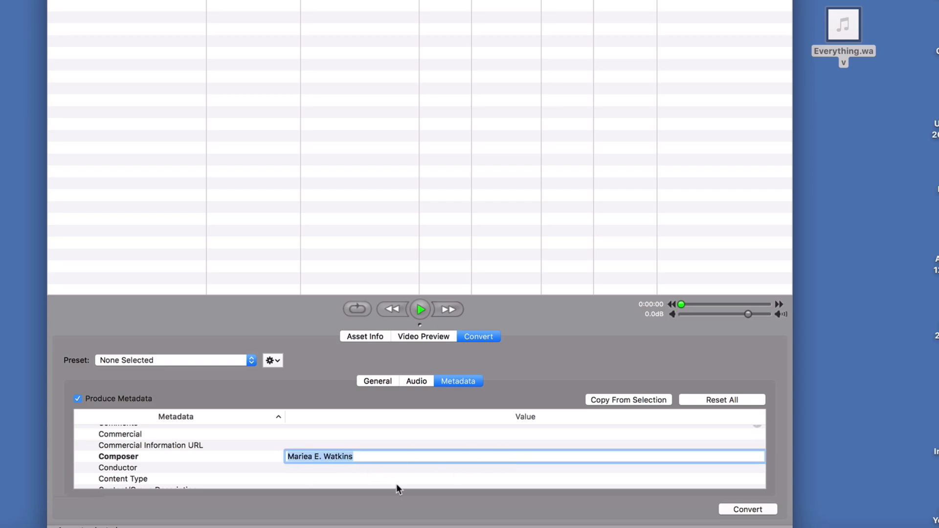
pyautogui.press('Return')
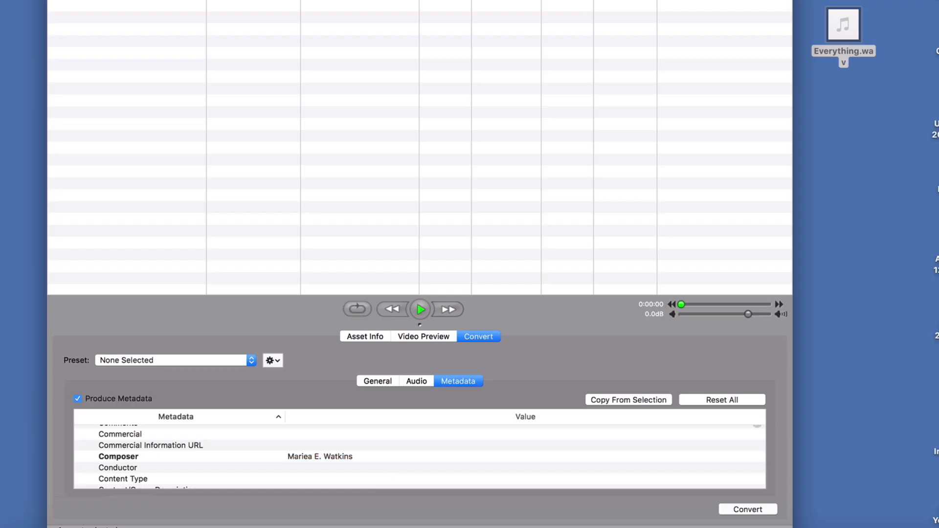
# - Remove the duplicate "(c)" from the ID3 Copyright Message so its entered text starts with 2018 and the owner's name
pyautogui.scroll(-3, 420, 457)
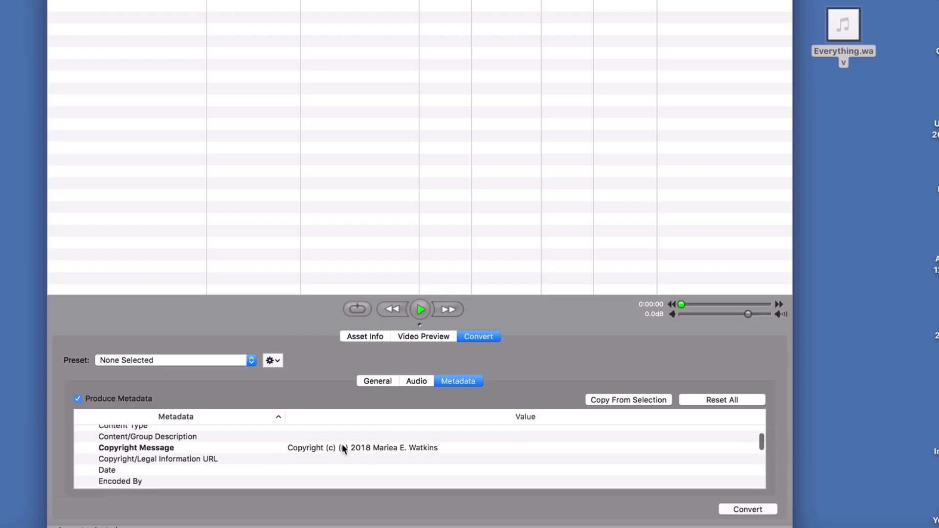
pyautogui.doubleClick(342, 447)
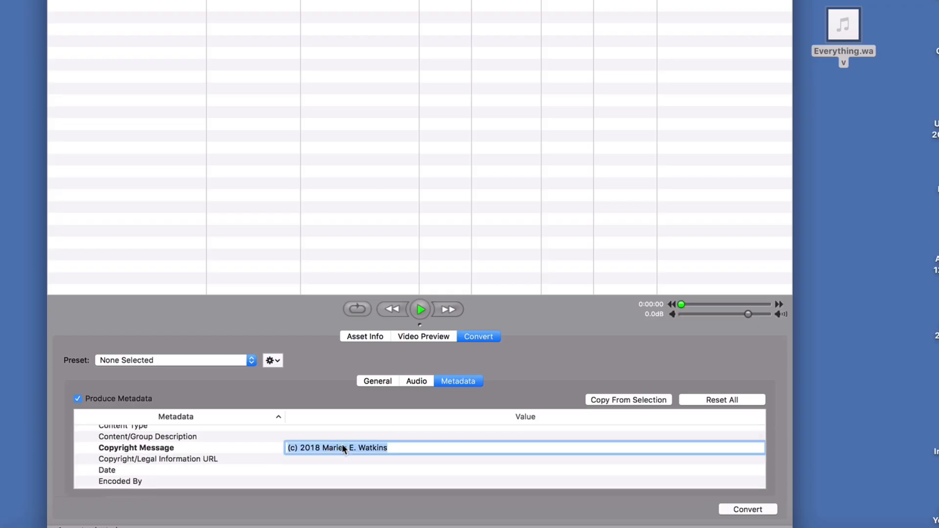
pyautogui.click(304, 447)
pyautogui.press('BackSpace')
pyautogui.press('BackSpace')
pyautogui.press('BackSpace')
pyautogui.press('BackSpace')
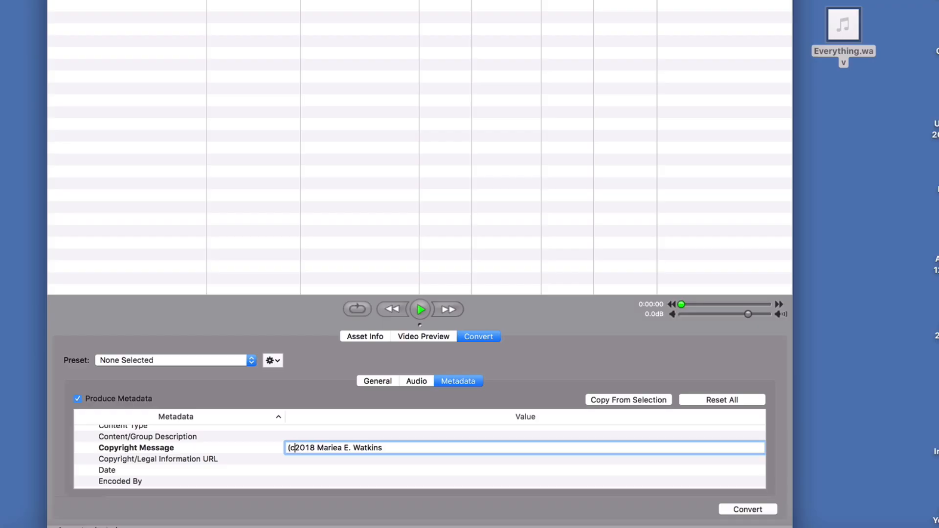
pyautogui.press('Return')
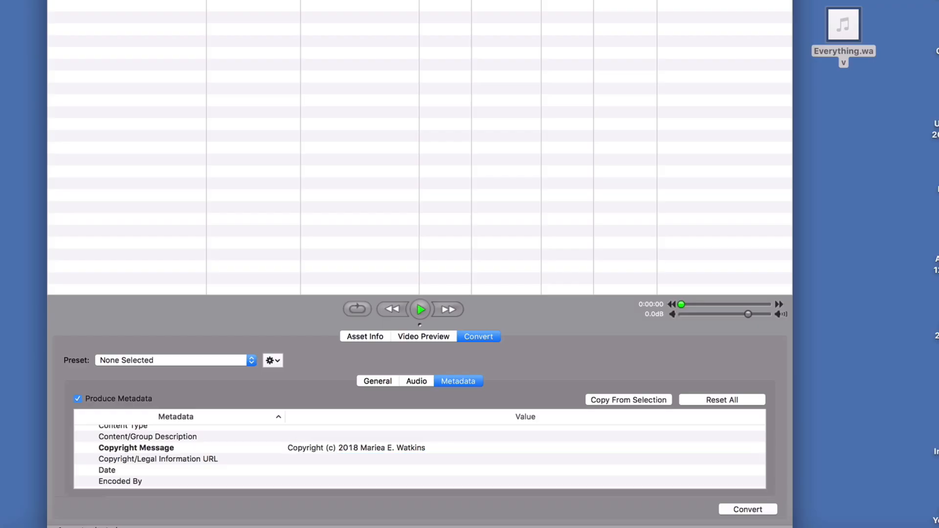
# - Set the ID3 ISRC value to USXX91800032
pyautogui.scroll(-2, 343, 449)
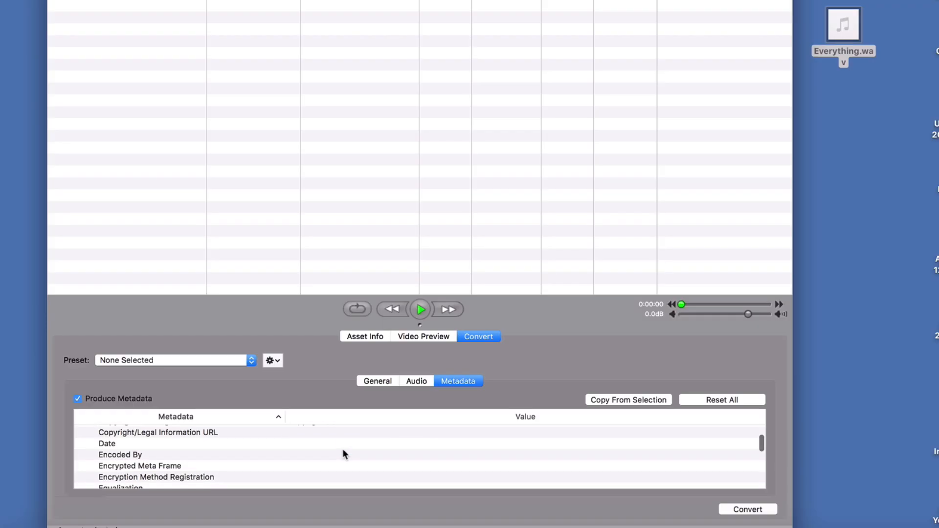
pyautogui.scroll(2, 342, 450)
pyautogui.scroll(-6, 342, 450)
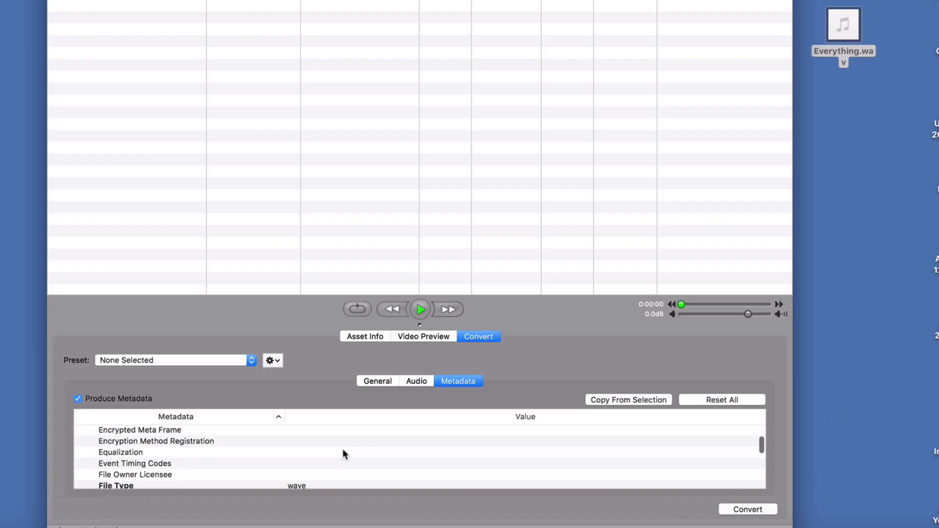
pyautogui.scroll(-4, 342, 448)
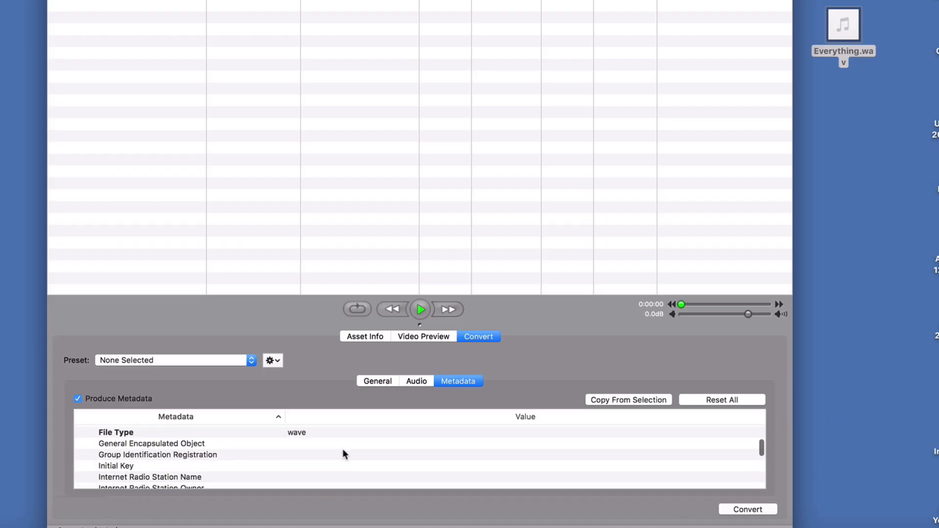
pyautogui.scroll(-3, 342, 454)
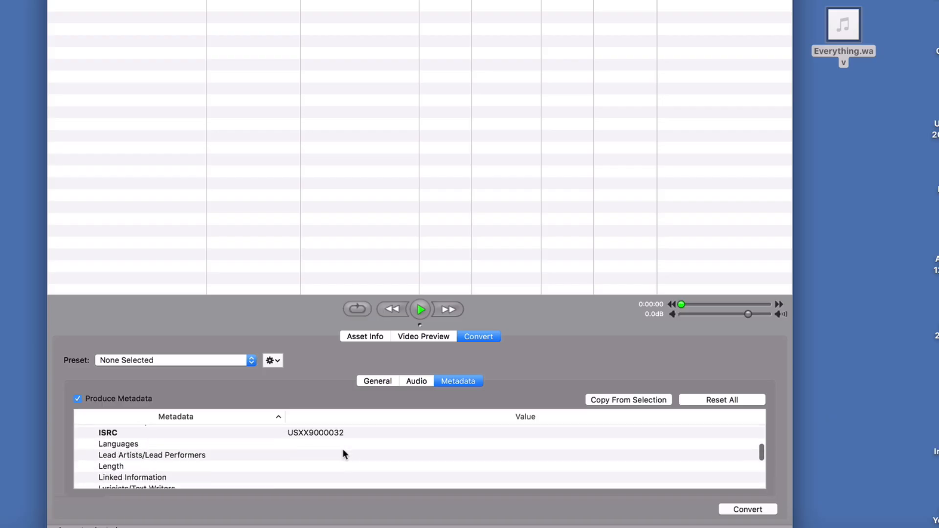
pyautogui.doubleClick(309, 435)
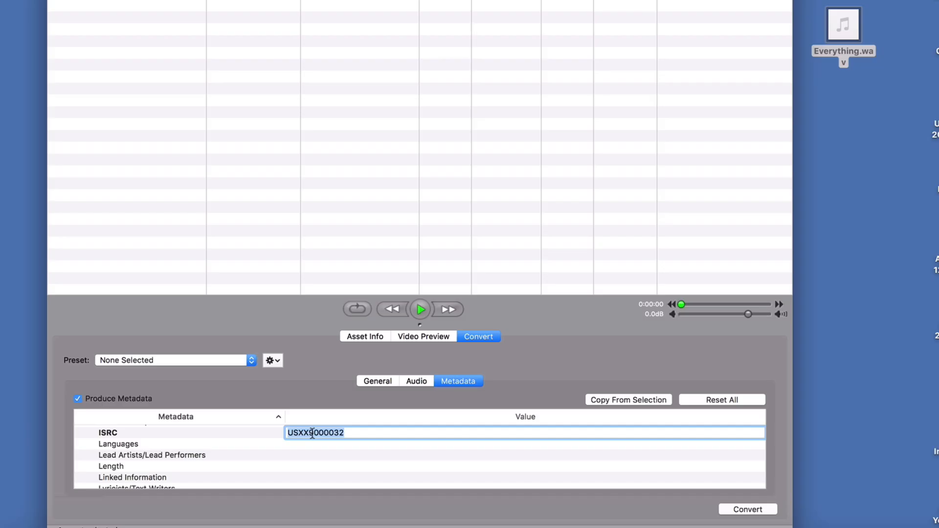
pyautogui.click(315, 434)
pyautogui.write('18')
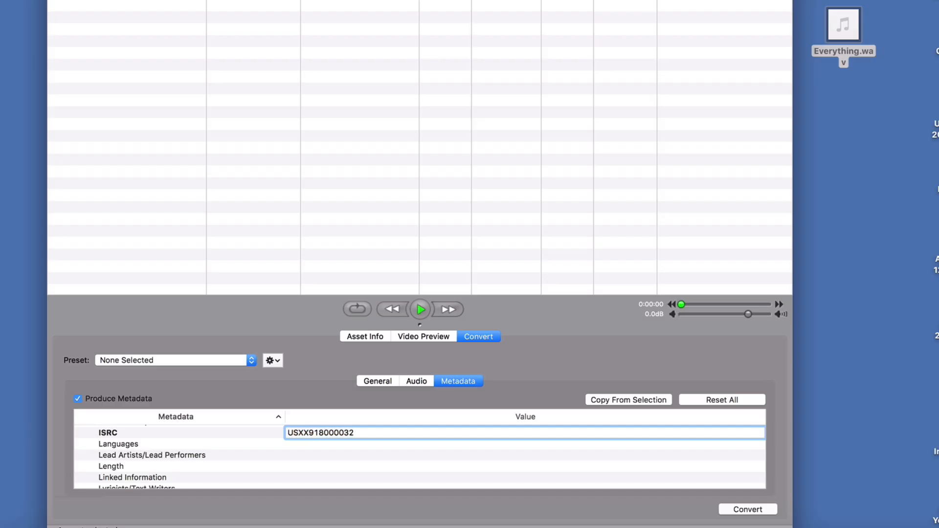
pyautogui.click(342, 433)
pyautogui.press('BackSpace')
pyautogui.press('Return')
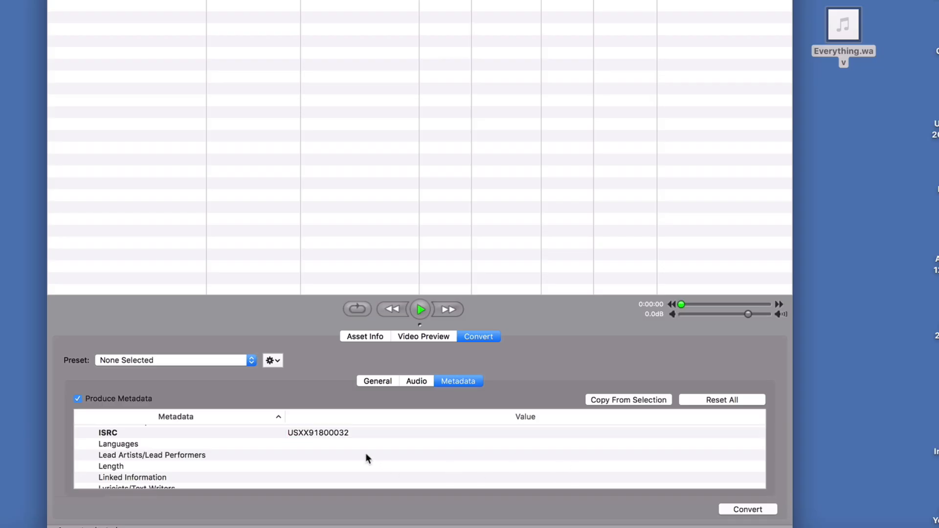
# - Examine the remaining ID3 fields and the Artist and Copyright entries under WAVE Info
pyautogui.scroll(-10, 366, 454)
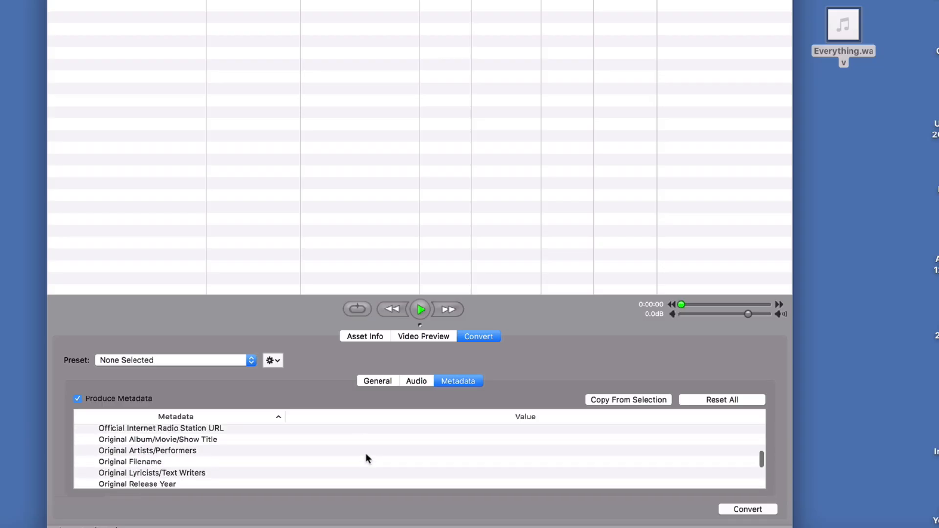
pyautogui.scroll(5, 366, 455)
pyautogui.scroll(10, 365, 453)
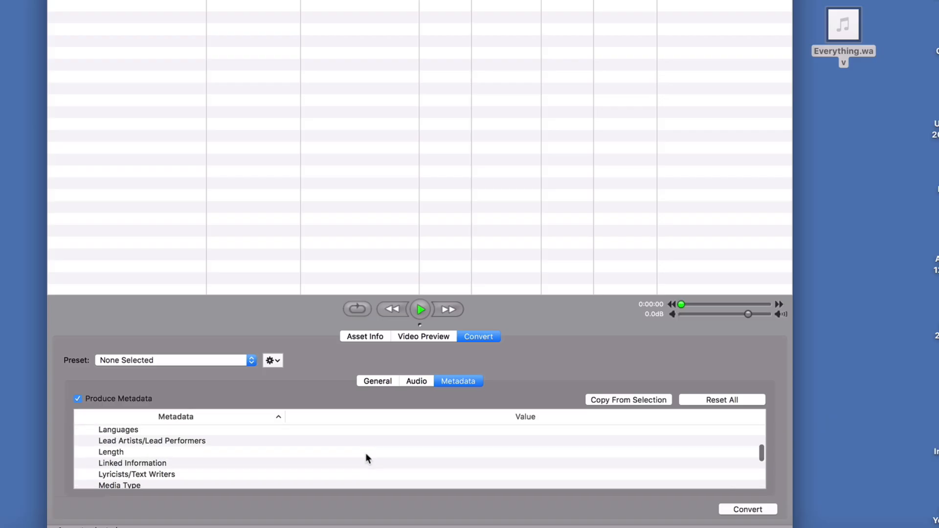
pyautogui.scroll(-3, 265, 457)
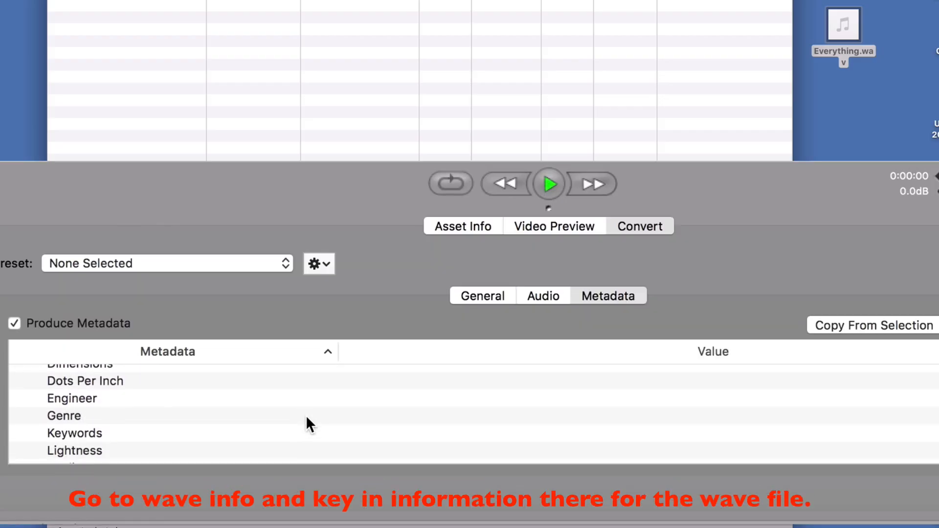
pyautogui.scroll(-8, 307, 417)
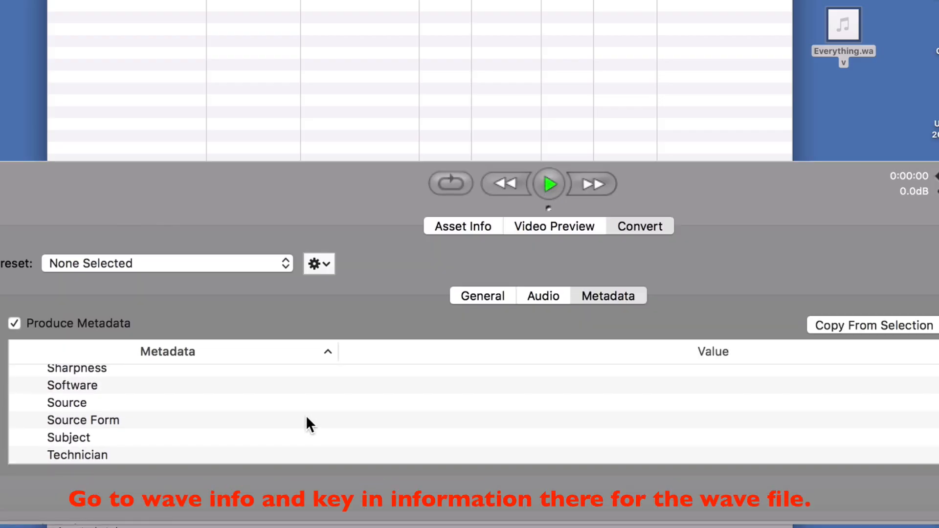
pyautogui.scroll(10, 306, 418)
pyautogui.scroll(8, 307, 417)
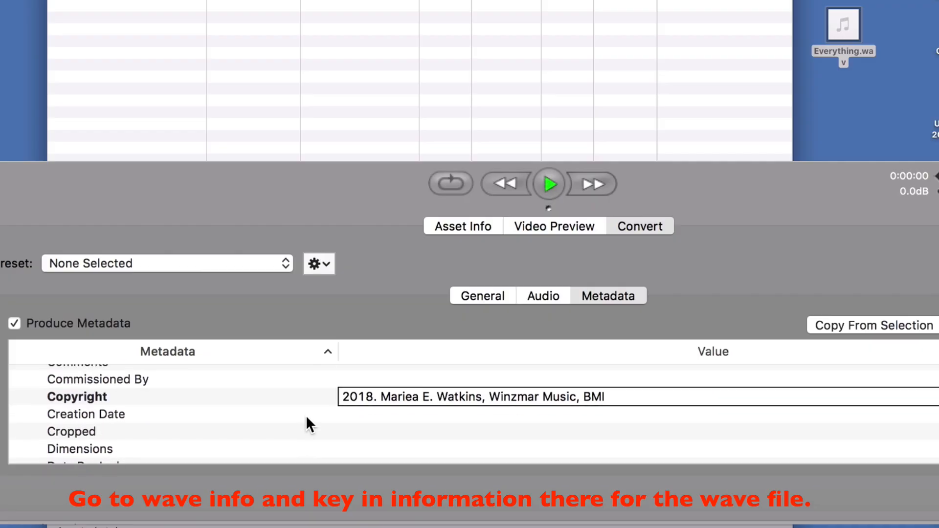
pyautogui.scroll(-2, 307, 419)
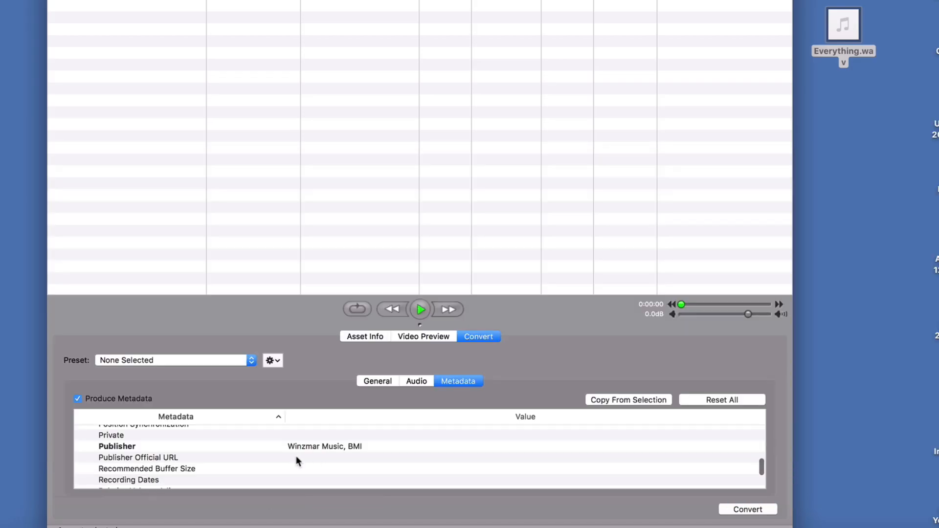
# - Check the remaining ID3 tags down to the WAVE Info group and convert Everything.wav with the entered metadata
pyautogui.scroll(-3, 297, 460)
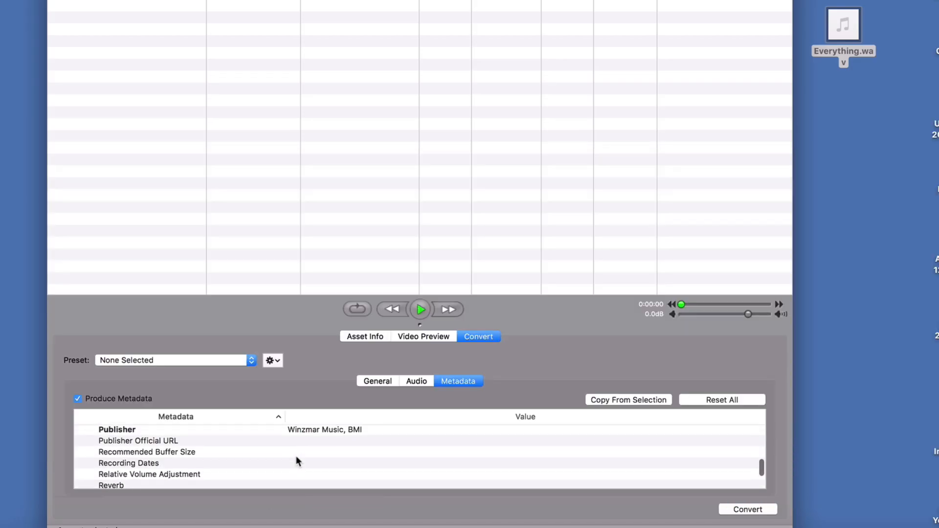
pyautogui.scroll(-10, 210, 460)
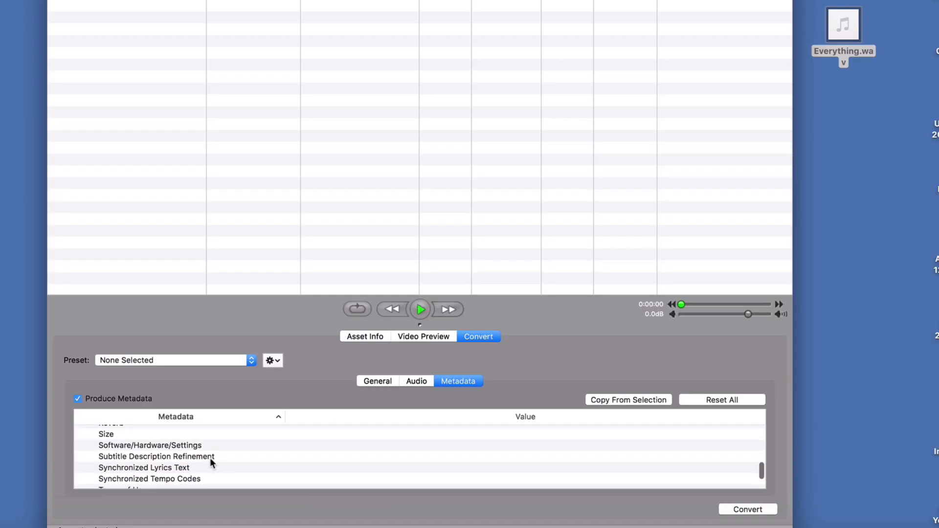
pyautogui.scroll(-5, 211, 459)
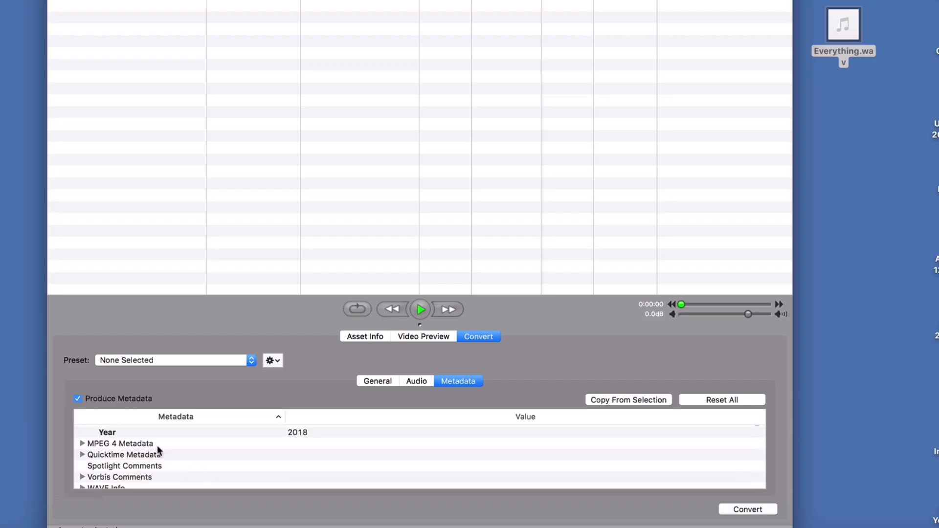
pyautogui.scroll(-2, 223, 468)
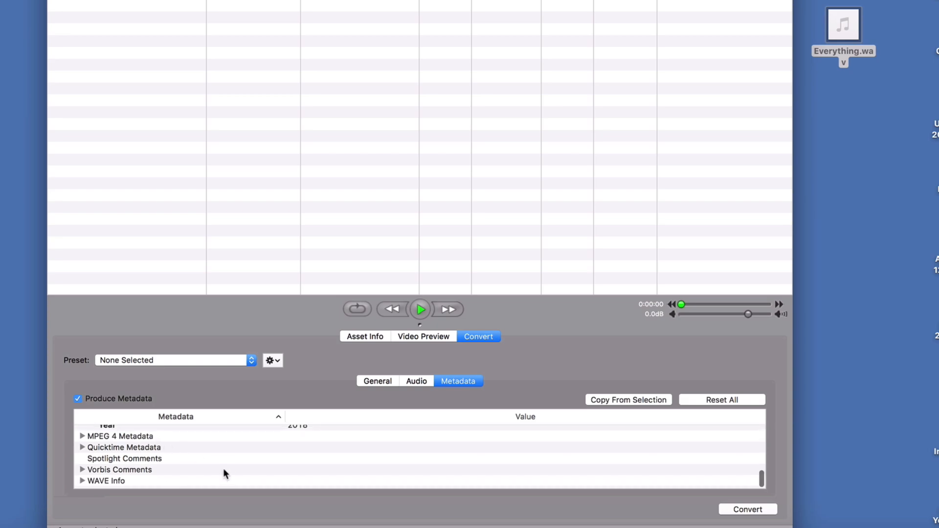
pyautogui.scroll(3, 223, 469)
pyautogui.scroll(-3, 300, 464)
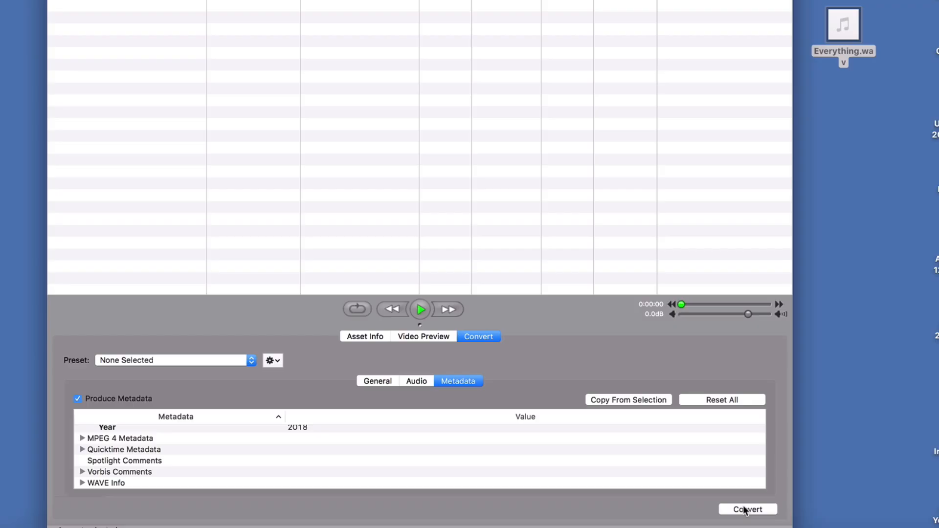
pyautogui.click(745, 511)
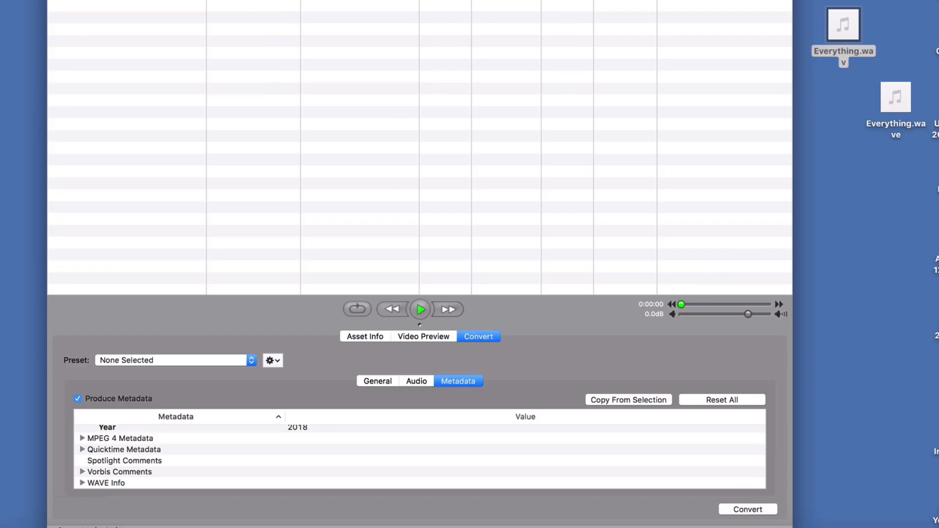
# - Hide Sound Grinder and open the file information of the converted Everything.wave on the desktop to check its embedded metadata
pyautogui.click(57, 0)
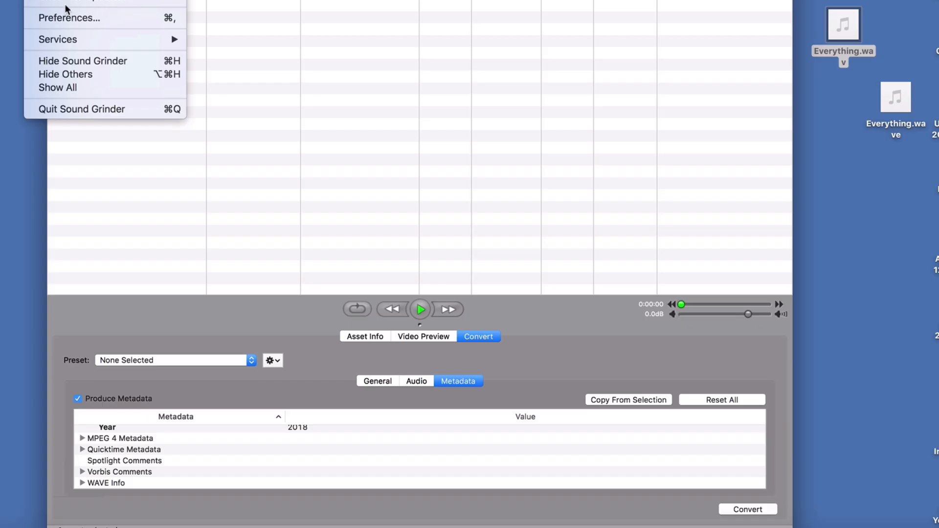
pyautogui.click(73, 61)
pyautogui.moveTo(896, 95); pyautogui.dragTo(384, 27)
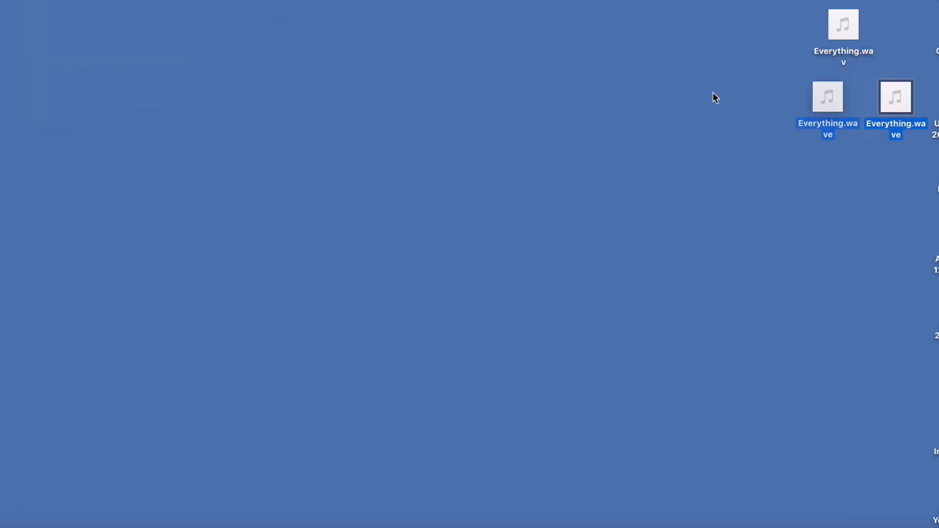
pyautogui.rightClick(384, 68)
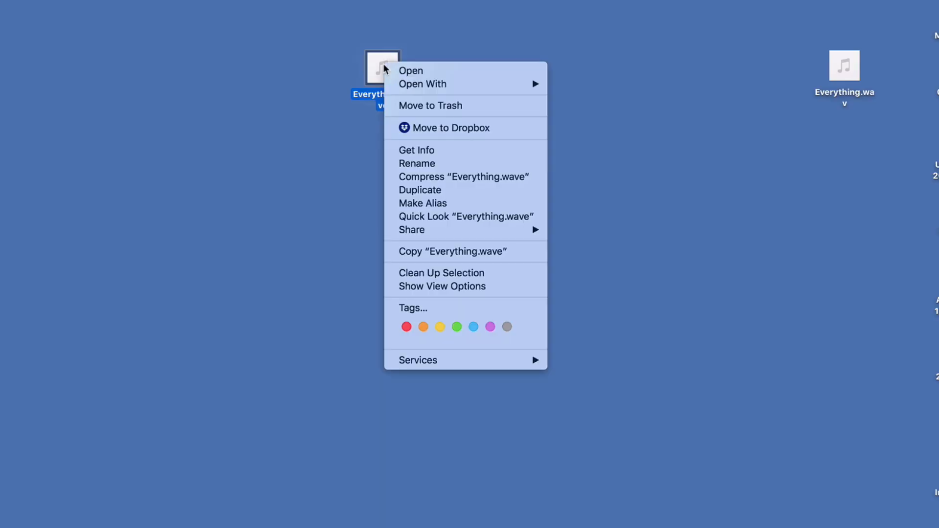
pyautogui.click(416, 151)
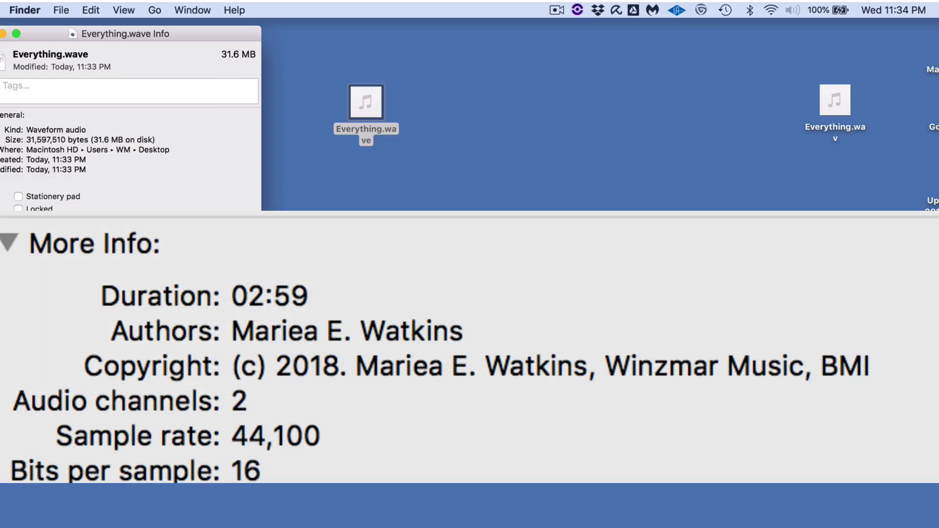
pyautogui.moveTo(195, 39); pyautogui.dragTo(223, 49)
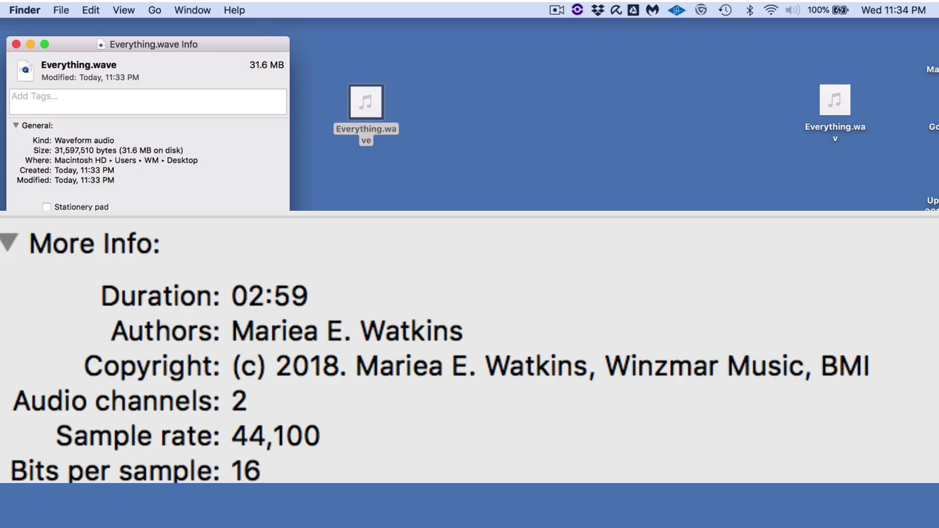
# - Close the Everything.wave information window and move the file back beneath Everything.wav on the desktop
pyautogui.press('shift+super+2')
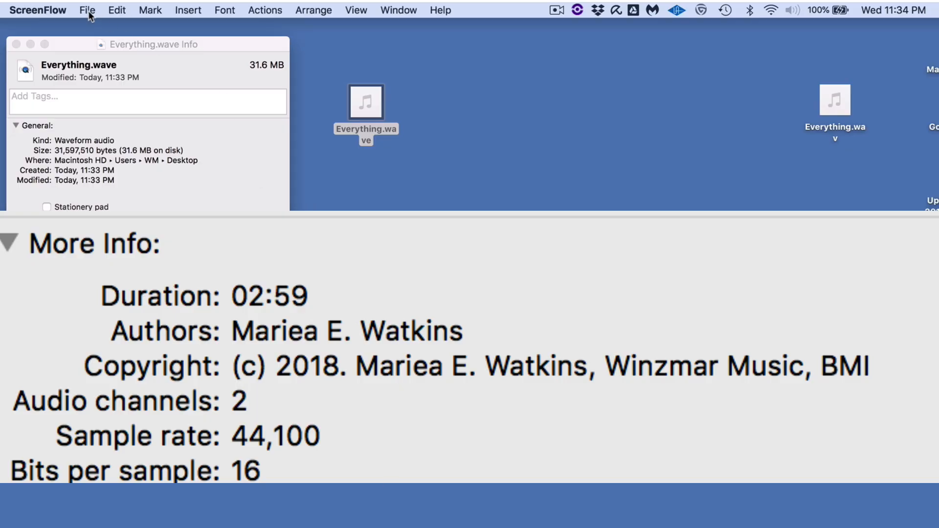
pyautogui.click(556, 10)
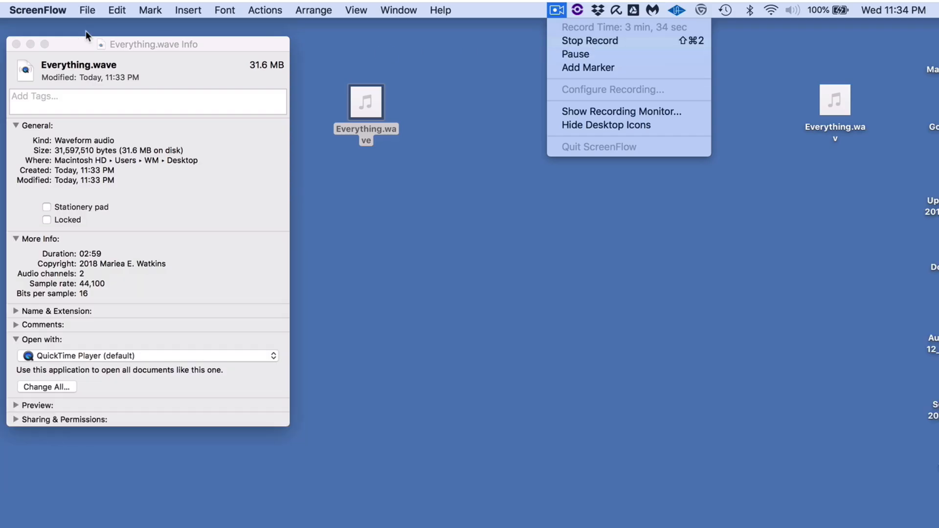
pyautogui.click(78, 43)
pyautogui.click(16, 44)
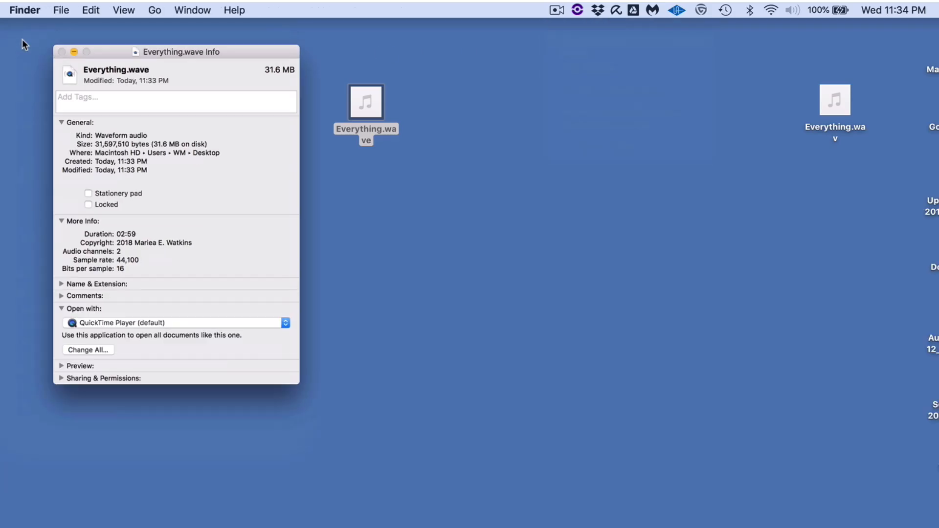
pyautogui.moveTo(367, 105); pyautogui.dragTo(848, 186)
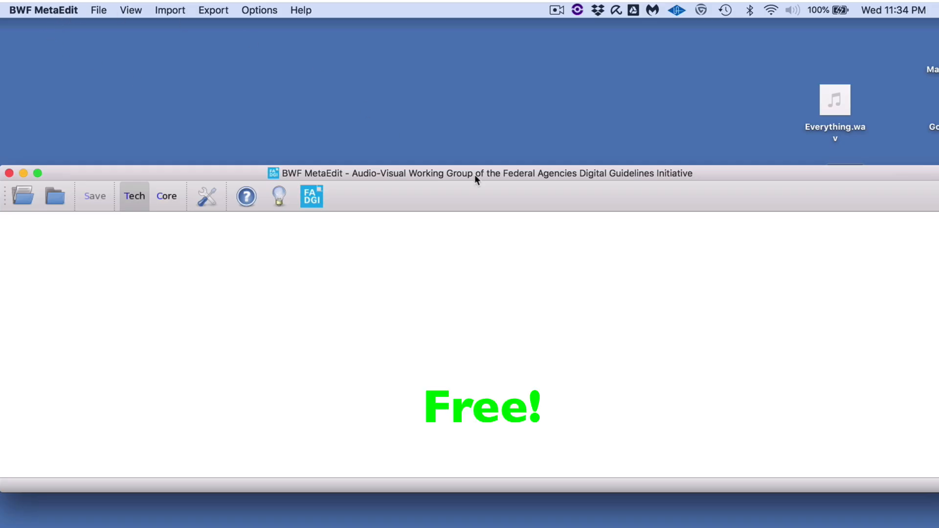
# - Switch to BWF MetaEdit and open Everything.wav from the Desktop folder
pyautogui.moveTo(475, 175); pyautogui.dragTo(466, 152)
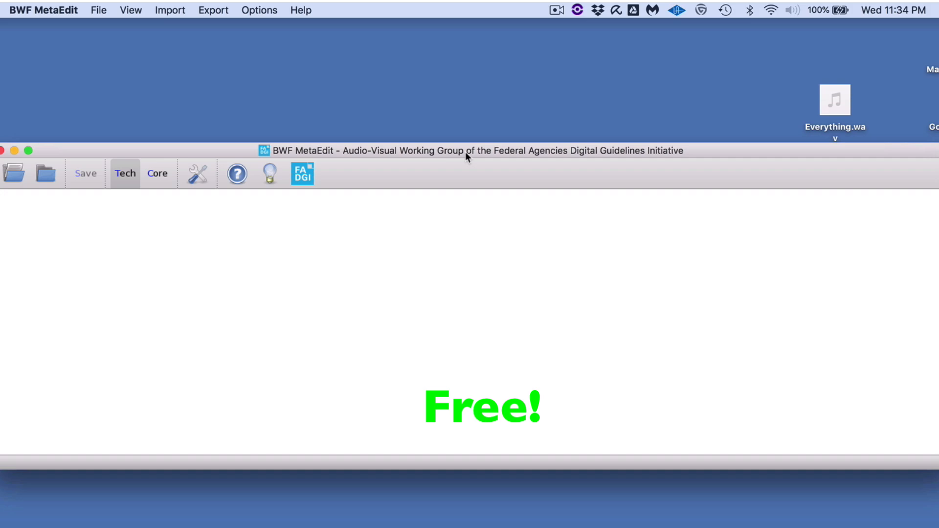
pyautogui.click(155, 174)
pyautogui.click(129, 177)
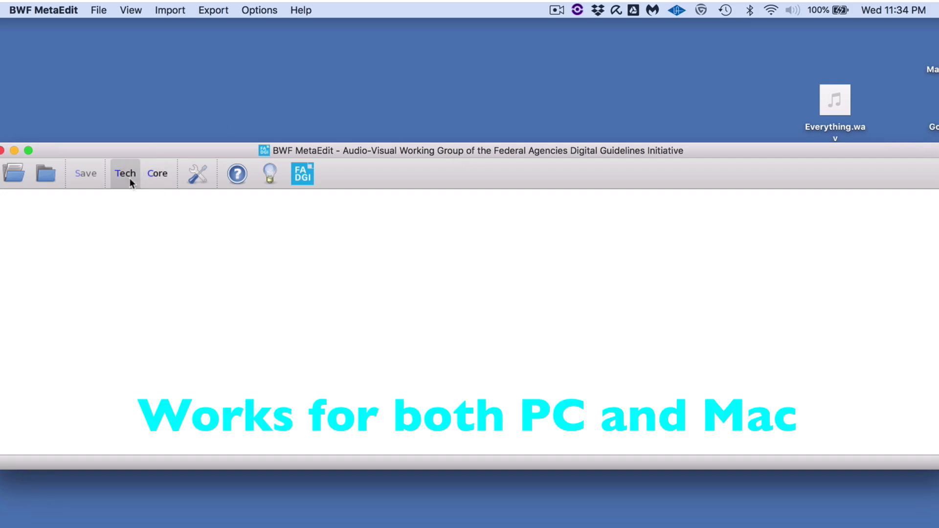
pyautogui.click(98, 10)
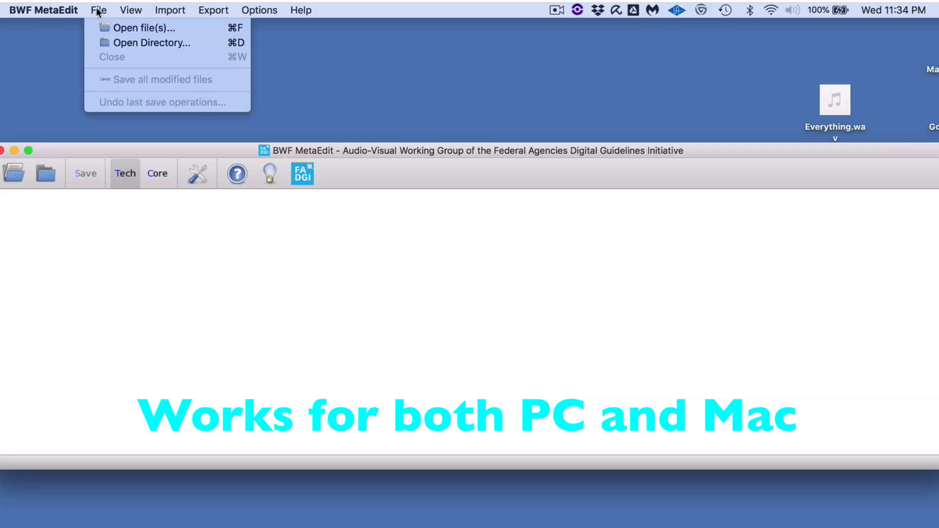
pyautogui.moveTo(99, 11)
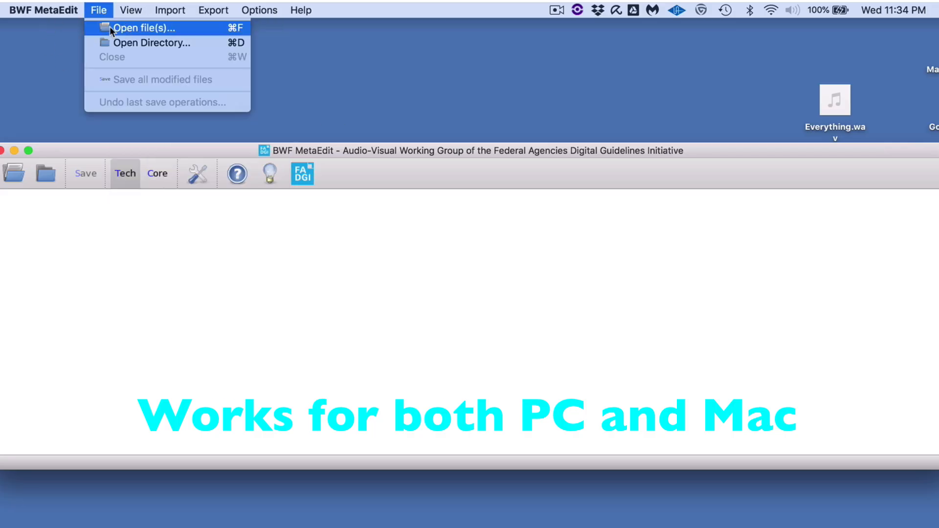
pyautogui.click(132, 31)
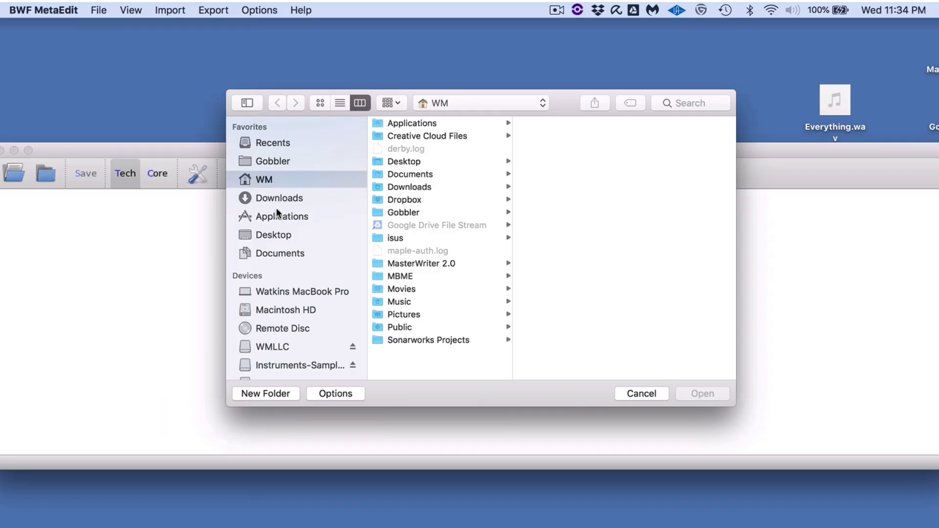
pyautogui.click(275, 234)
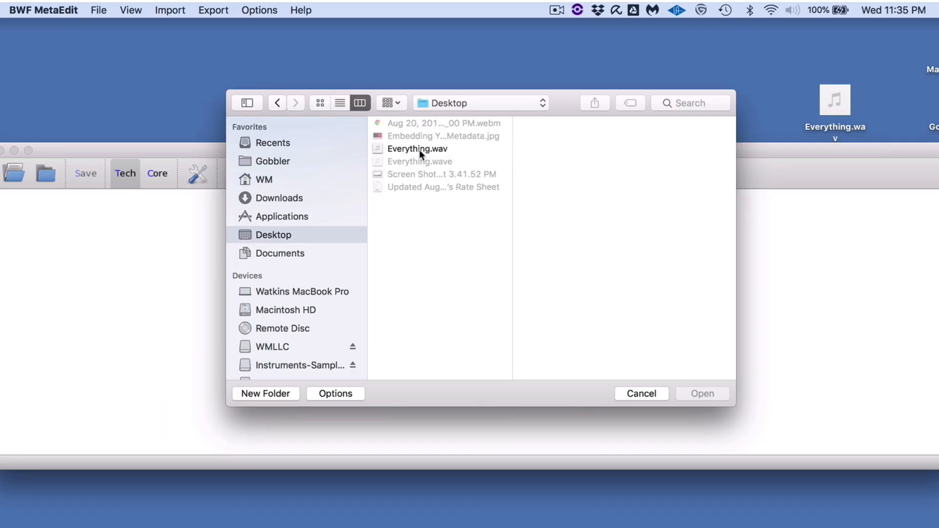
pyautogui.click(419, 150)
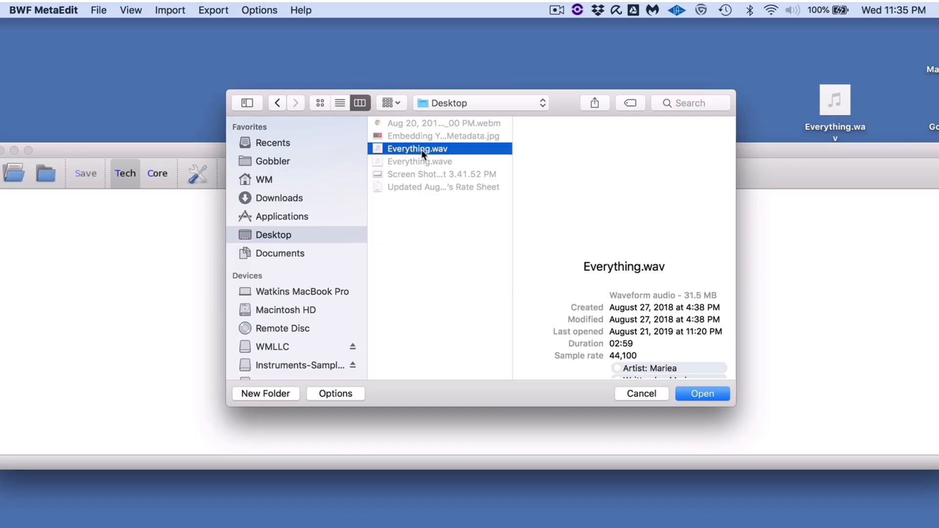
pyautogui.click(692, 393)
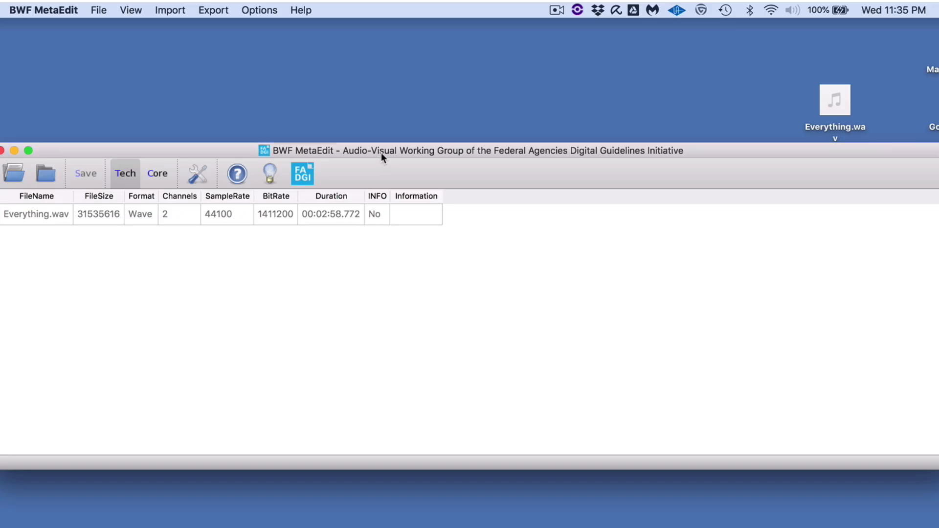
pyautogui.moveTo(393, 151); pyautogui.dragTo(392, 156)
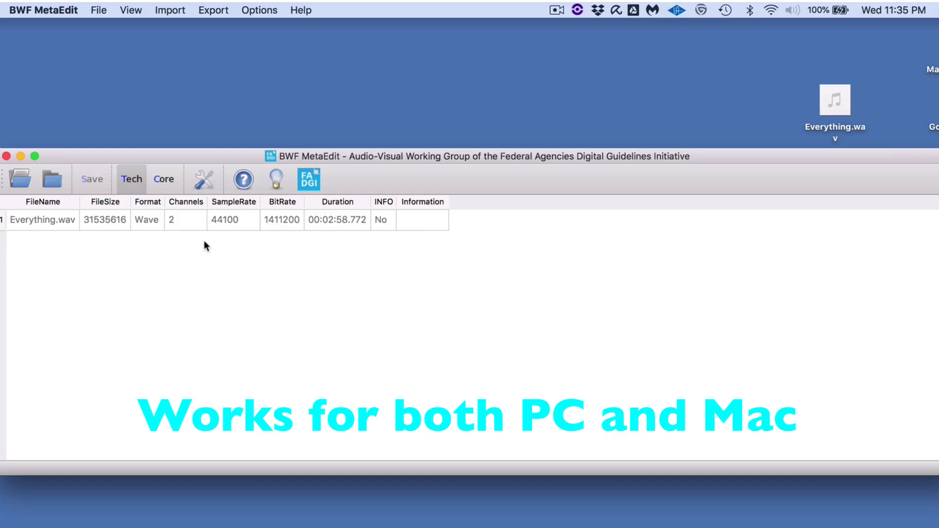
# - Open the BWF MetaEdit help and read the TECH page describing the technical metadata values
pyautogui.click(243, 181)
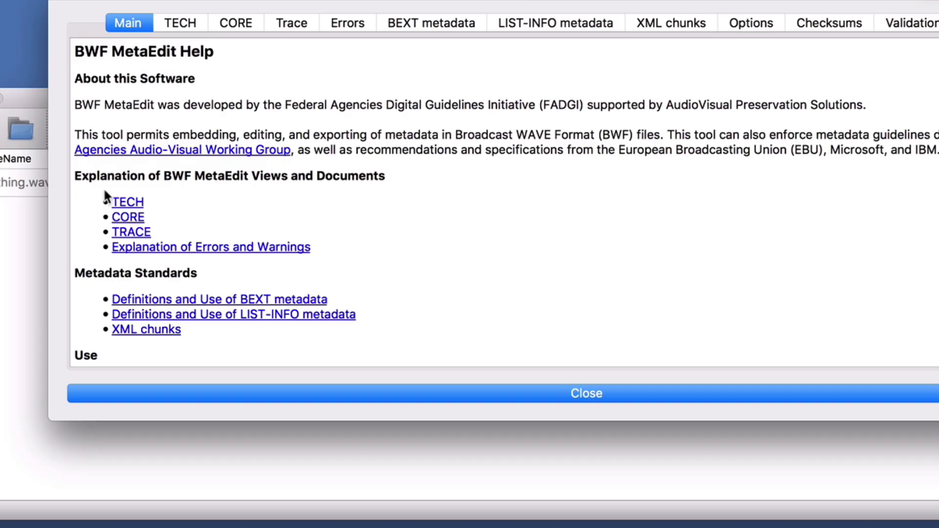
pyautogui.click(130, 201)
pyautogui.scroll(-5, 218, 254)
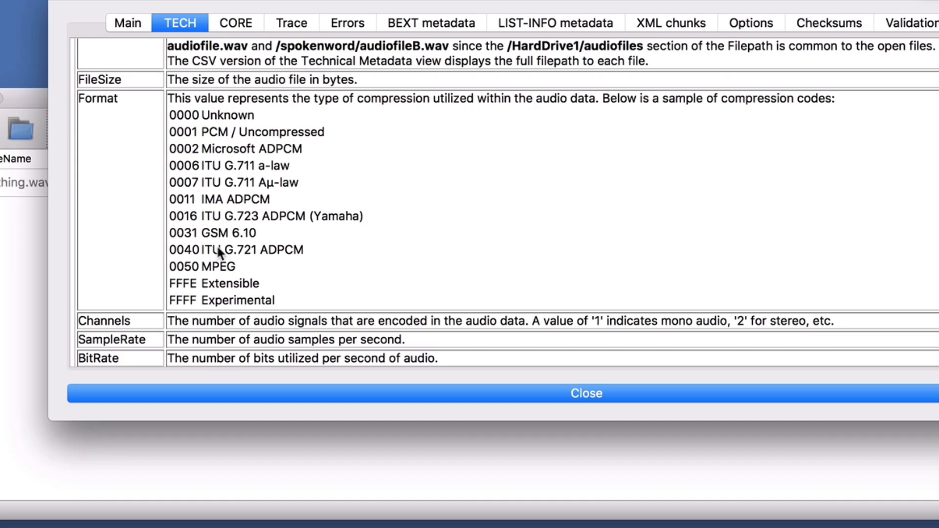
pyautogui.scroll(-5, 219, 253)
pyautogui.scroll(8, 161, 252)
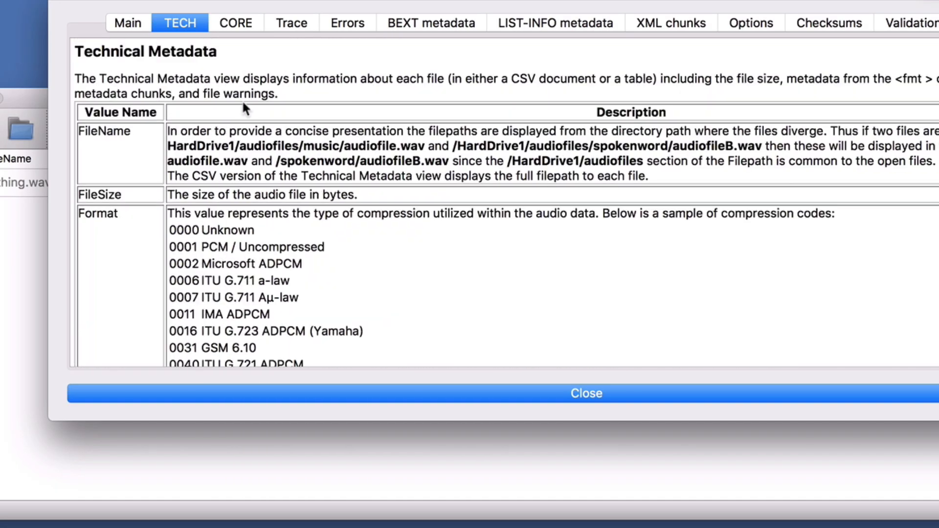
# - Read the LIST-INFO field codes and their descriptions on the CORE help page, and close the help
pyautogui.click(234, 23)
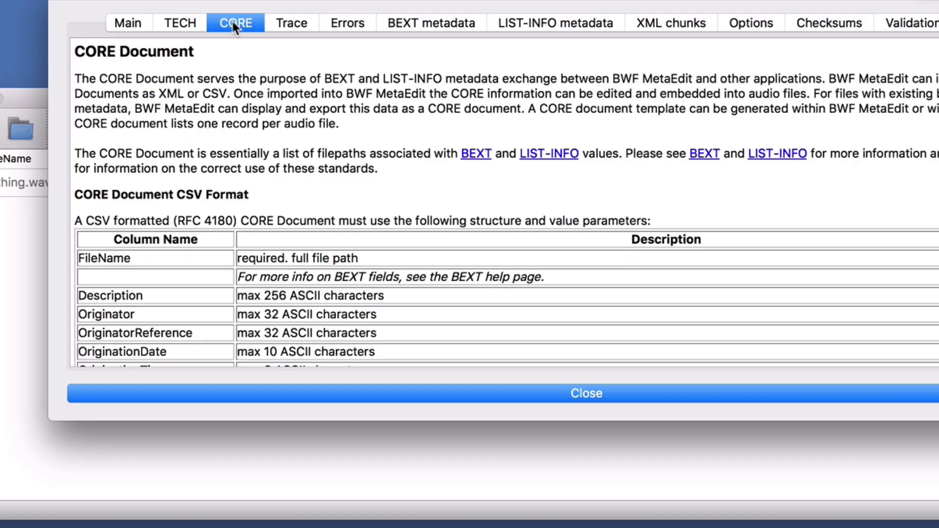
pyautogui.scroll(-15, 254, 201)
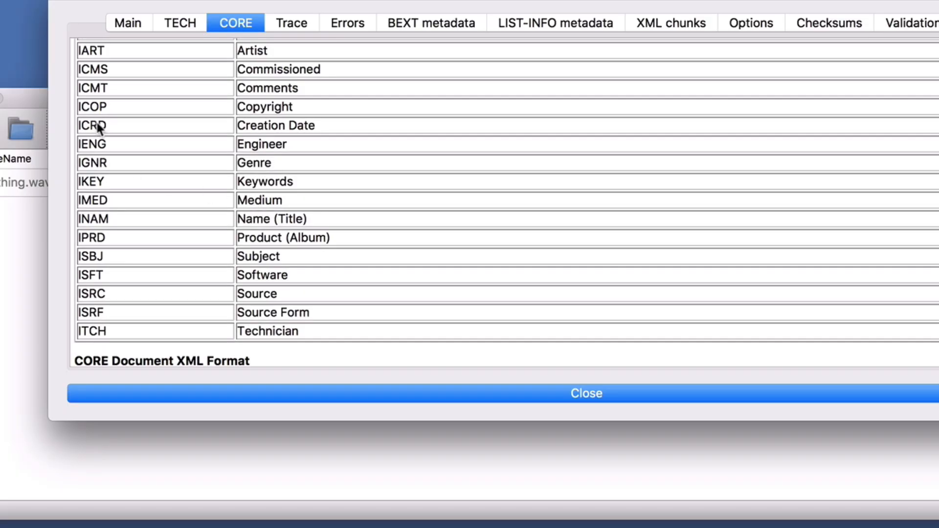
pyautogui.scroll(-5, 97, 123)
pyautogui.scroll(7, 97, 123)
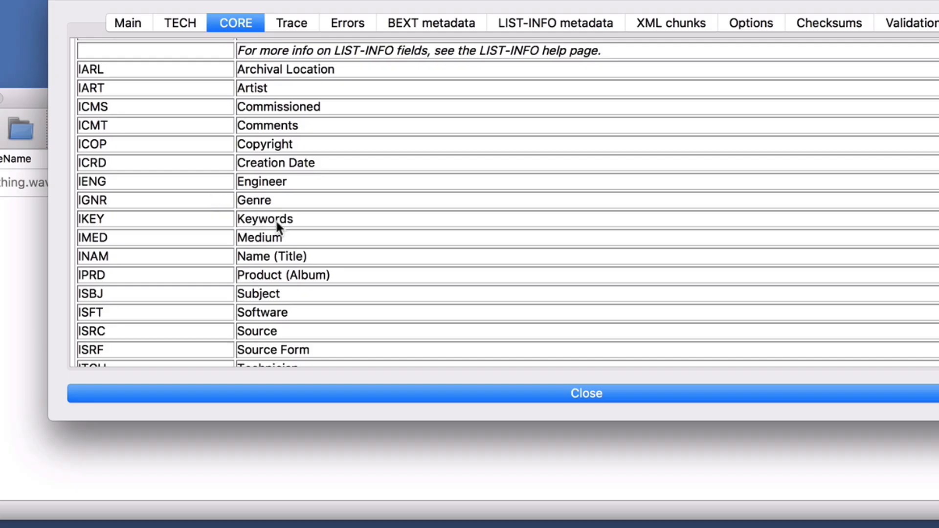
pyautogui.scroll(-4, 275, 219)
pyautogui.scroll(2, 277, 222)
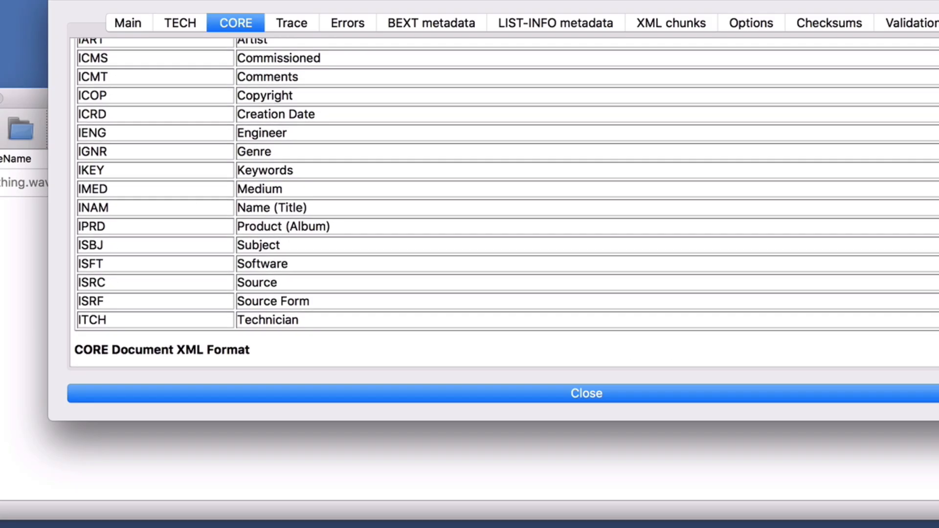
pyautogui.click(59, 0)
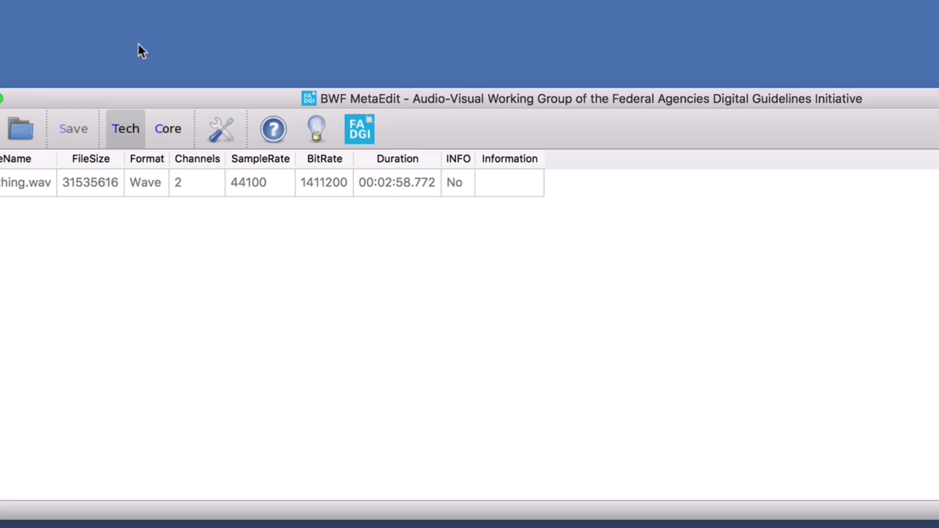
# - Show the Core view, and review in the preferences which Core metadata columns are set to appear in the table
pyautogui.click(169, 129)
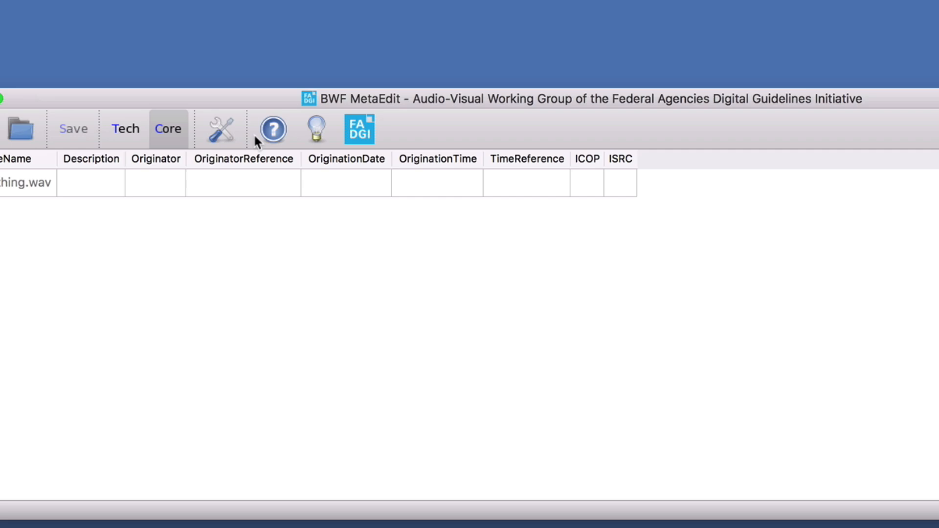
pyautogui.click(219, 128)
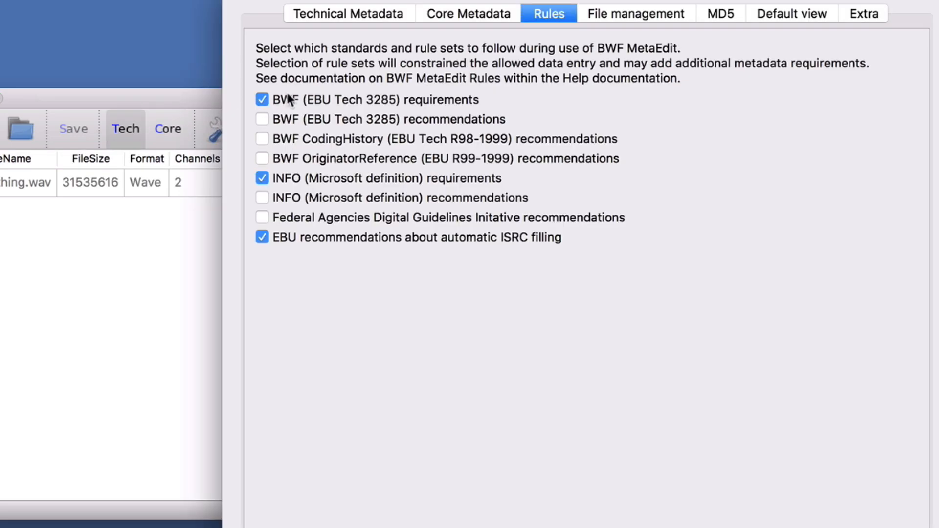
pyautogui.moveTo(326, 0); pyautogui.dragTo(440, 31)
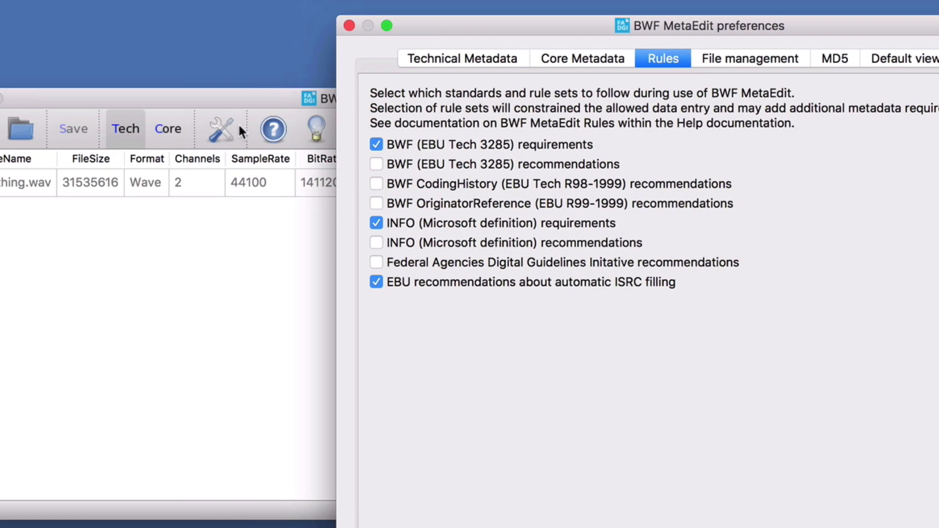
pyautogui.moveTo(539, 25); pyautogui.dragTo(373, 20)
pyautogui.click(391, 47)
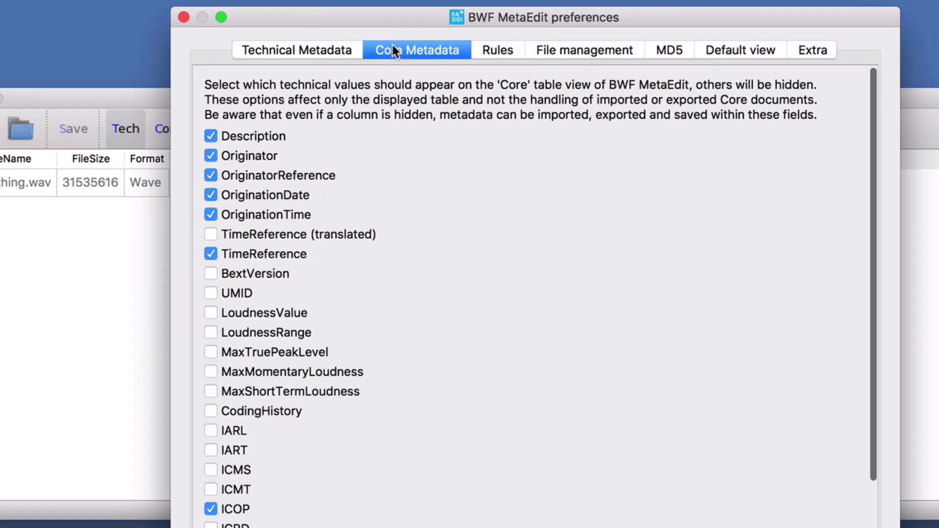
pyautogui.scroll(-5, 254, 378)
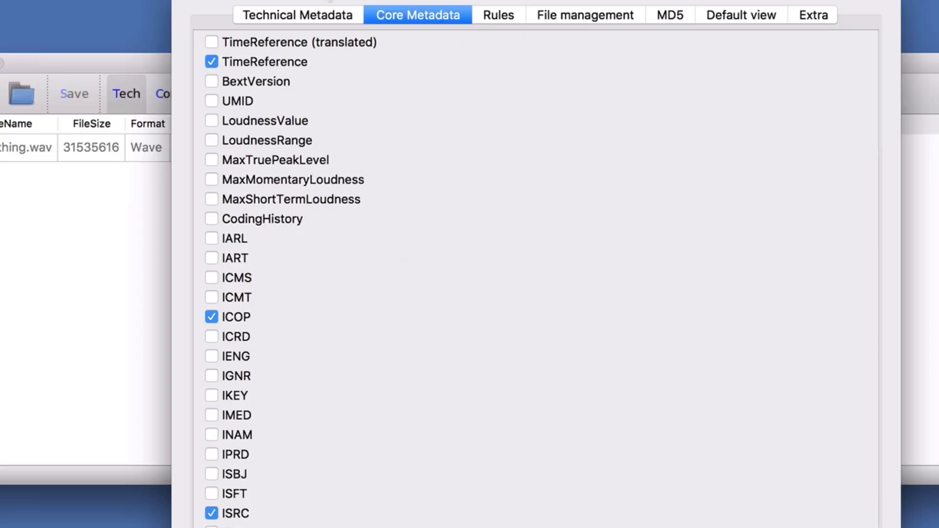
pyautogui.moveTo(328, 0); pyautogui.dragTo(652, 0)
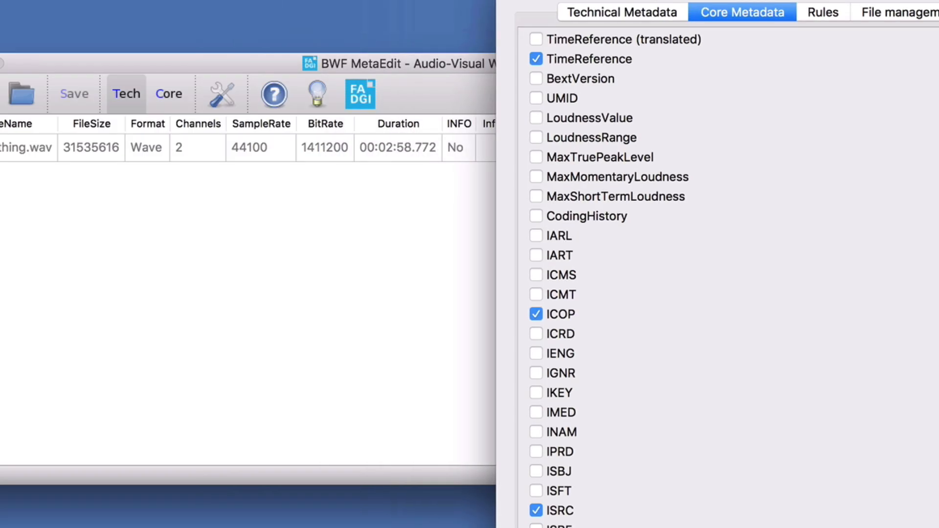
# - Look up the meanings of the LIST-INFO codes from IARL to ITCH on the CORE help page, and close the help
pyautogui.click(210, 95)
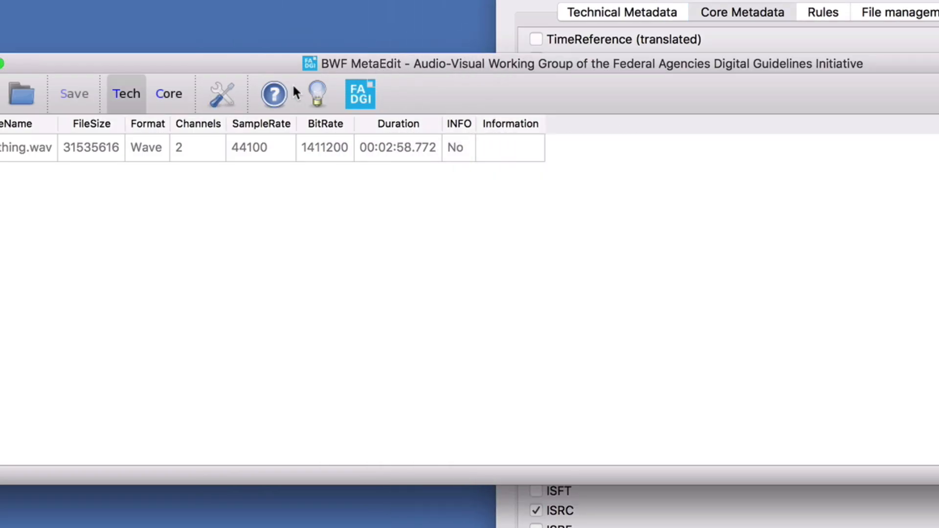
pyautogui.click(274, 95)
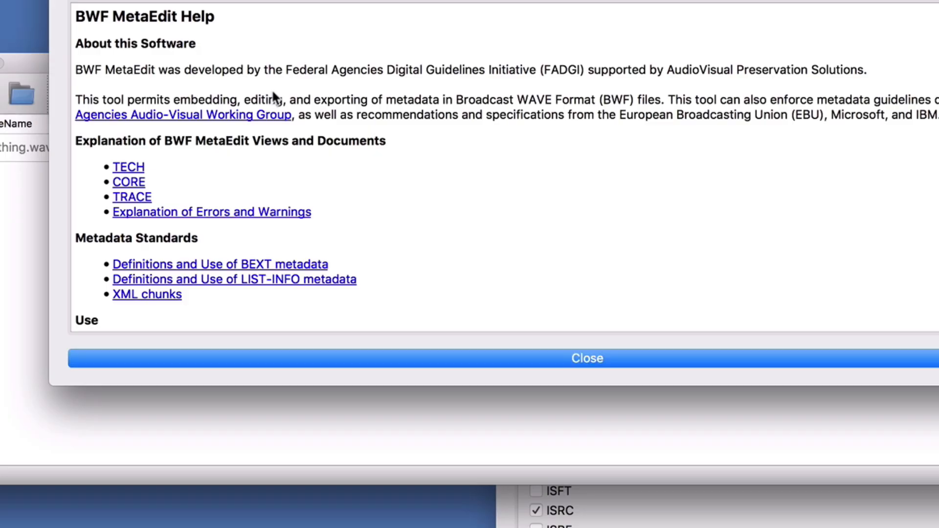
pyautogui.click(140, 181)
pyautogui.scroll(-6, 283, 241)
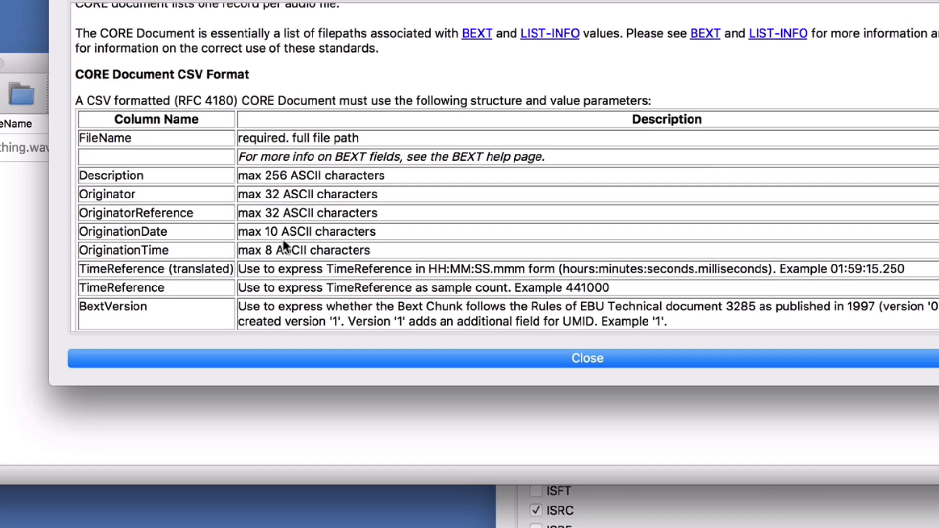
pyautogui.scroll(-5, 284, 244)
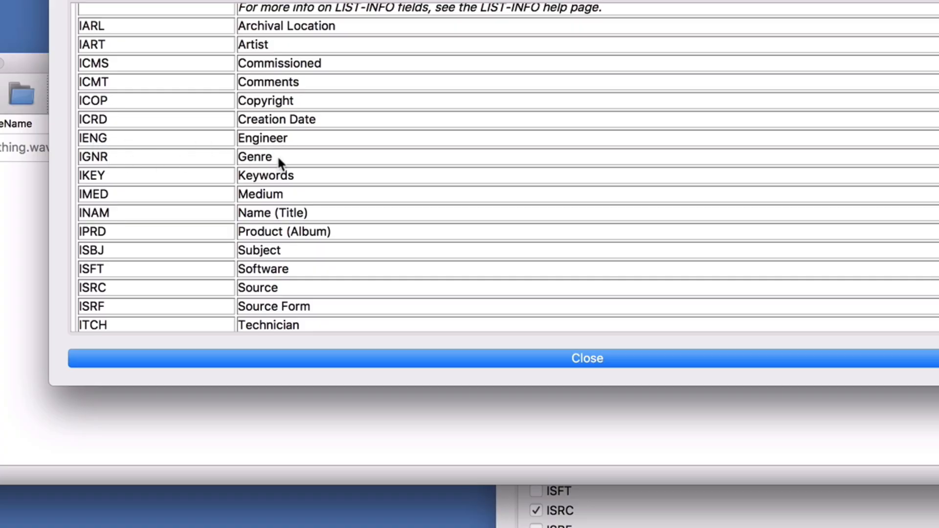
pyautogui.scroll(3, 206, 188)
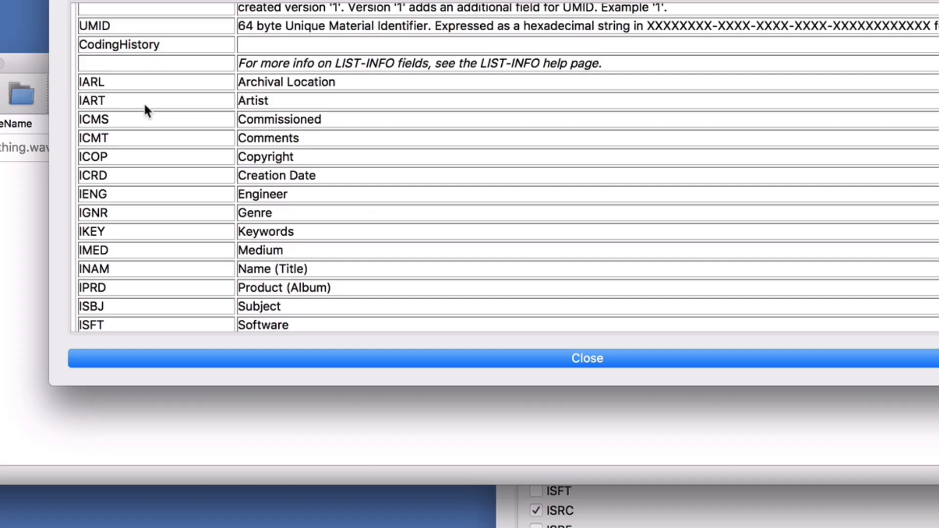
pyautogui.scroll(-6, 149, 199)
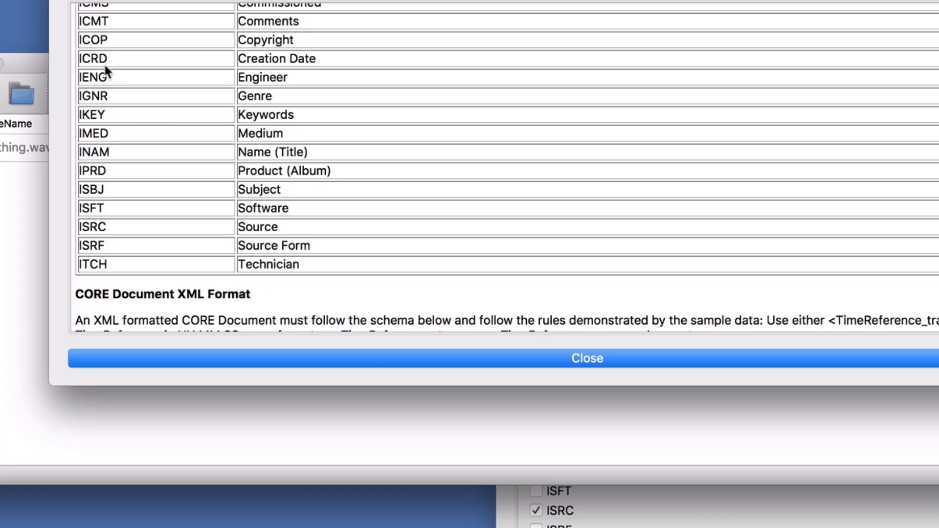
pyautogui.press('Return')
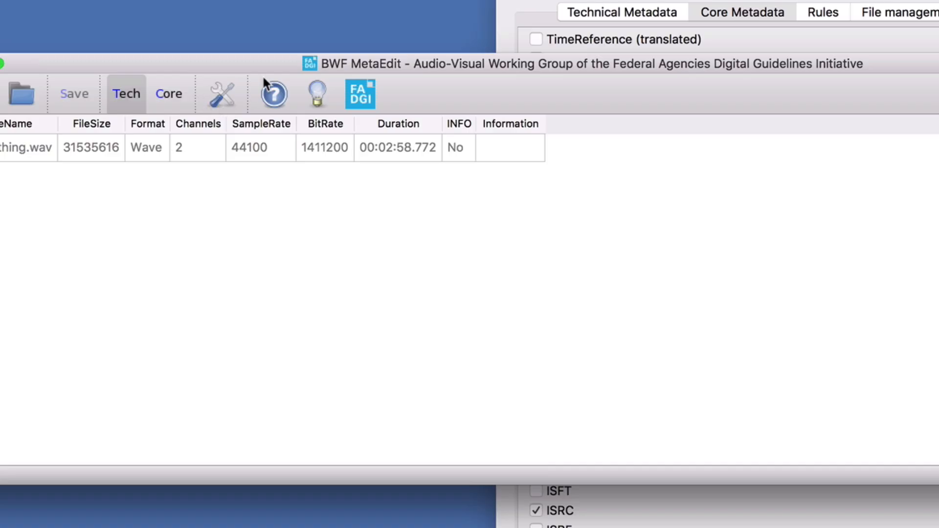
# - Add the IART and IGNR fields to the displayed Core metadata columns and accept the preferences
pyautogui.moveTo(621, 1); pyautogui.dragTo(272, 0)
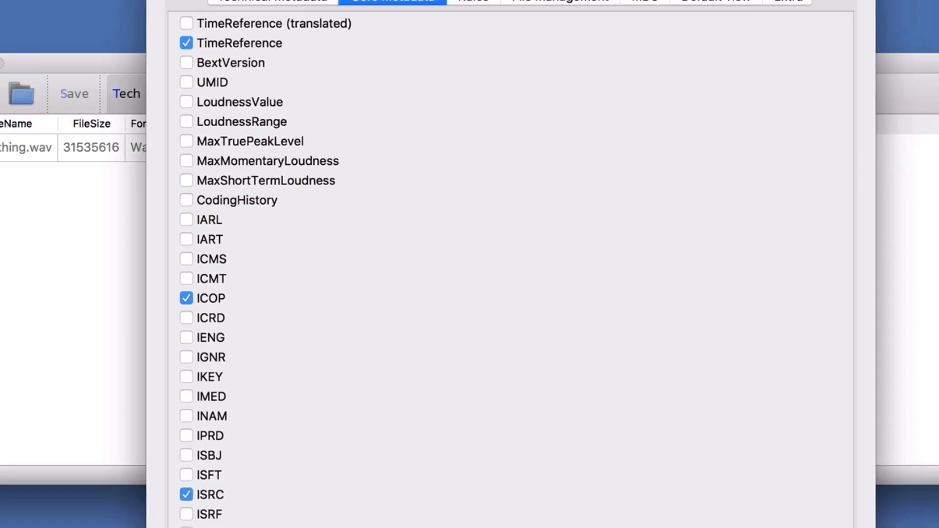
pyautogui.click(187, 240)
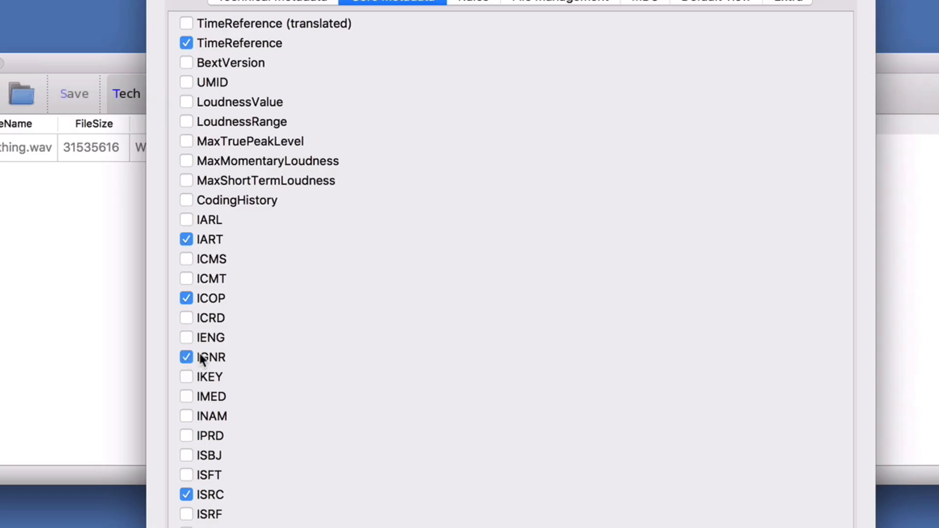
pyautogui.press('Return')
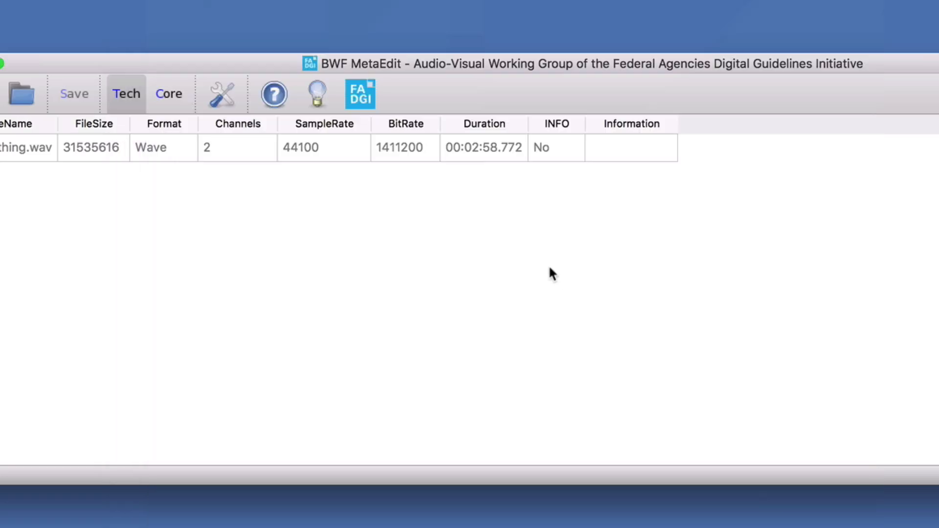
# - In the Core view, enter the artist's full name in the IART field of Everything.wav
pyautogui.click(171, 94)
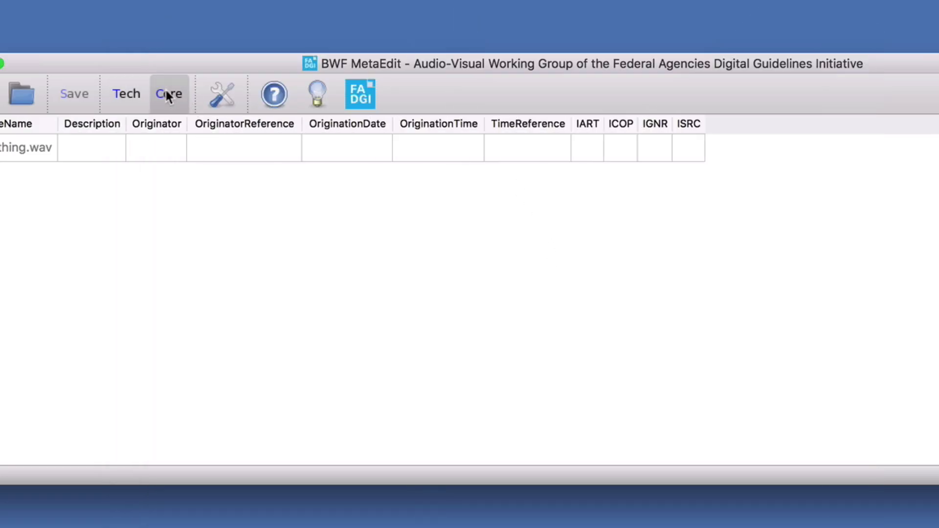
pyautogui.doubleClick(583, 148)
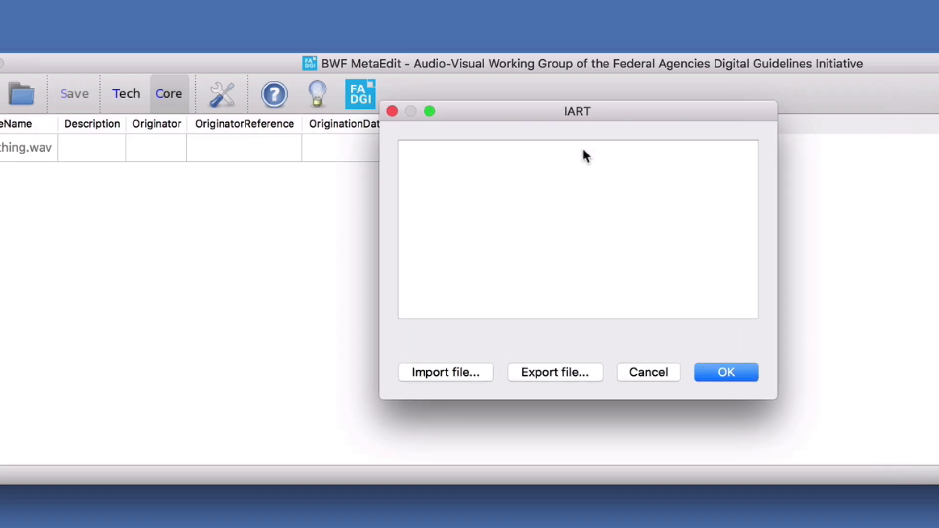
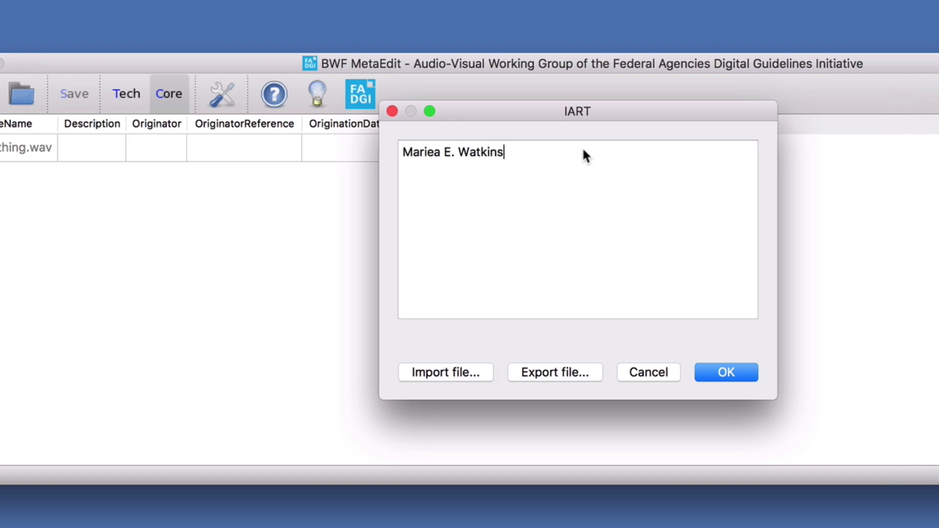
pyautogui.click(722, 374)
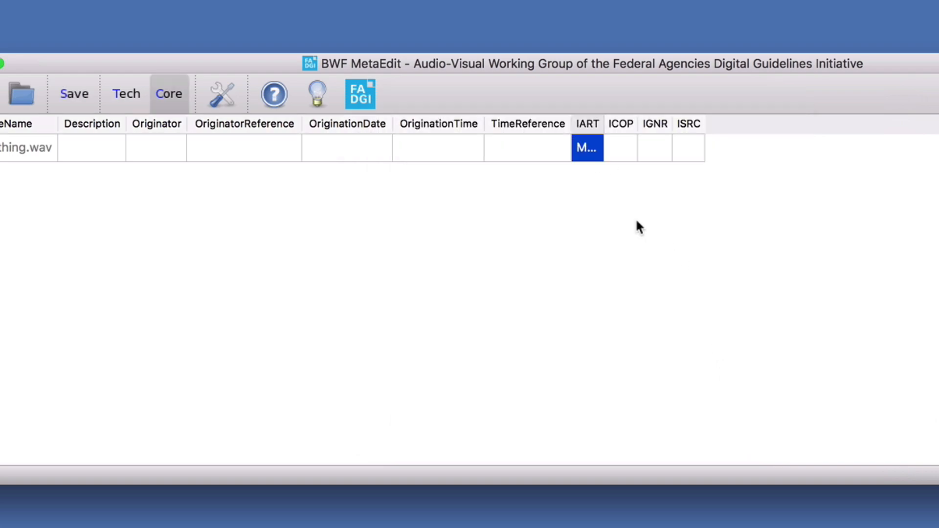
# - Set the IGNR genre field of Everything.wav to Christian/Gospel
pyautogui.doubleClick(648, 152)
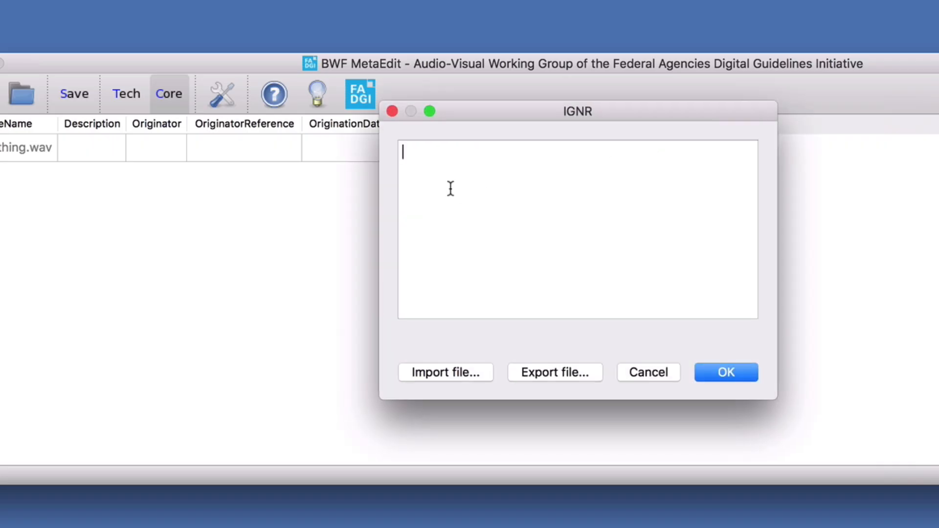
pyautogui.write('Christian/Gospel')
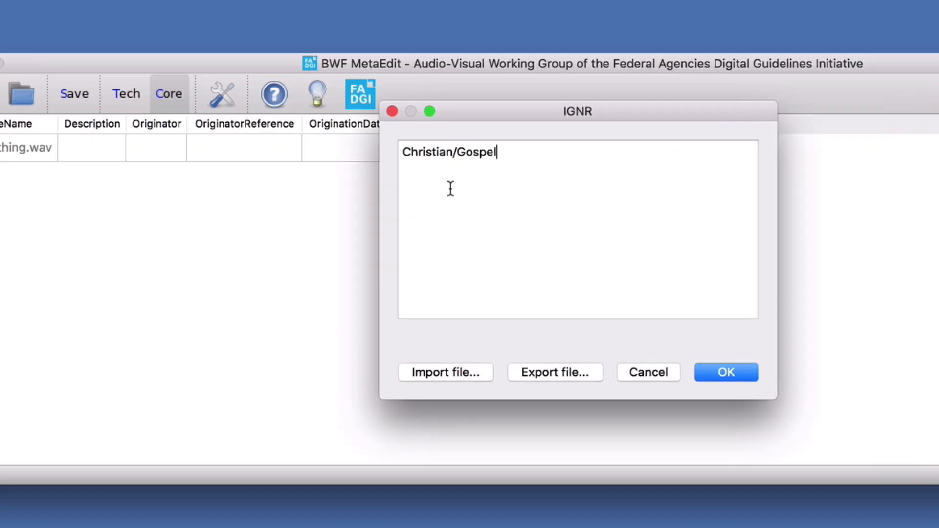
pyautogui.click(748, 375)
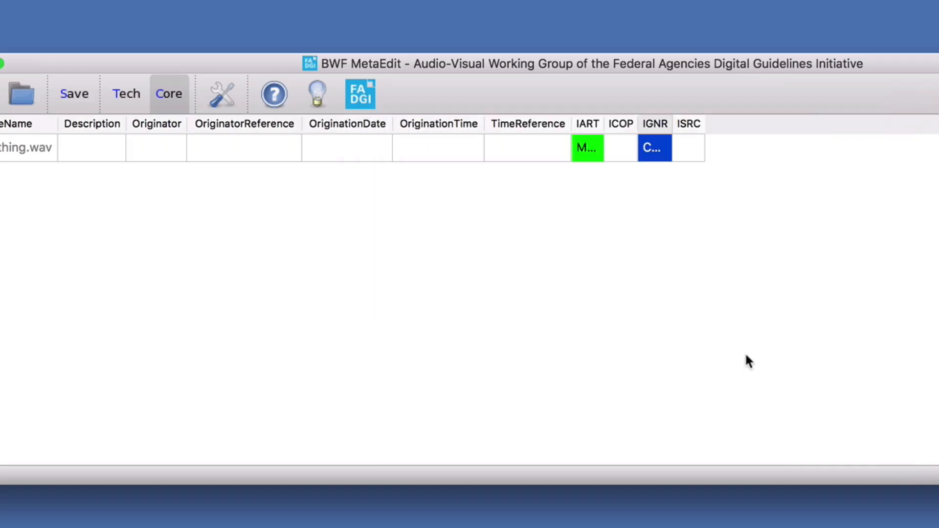
# - Set the ISRC field of Everything.wav to USXX91800032
pyautogui.click(695, 155)
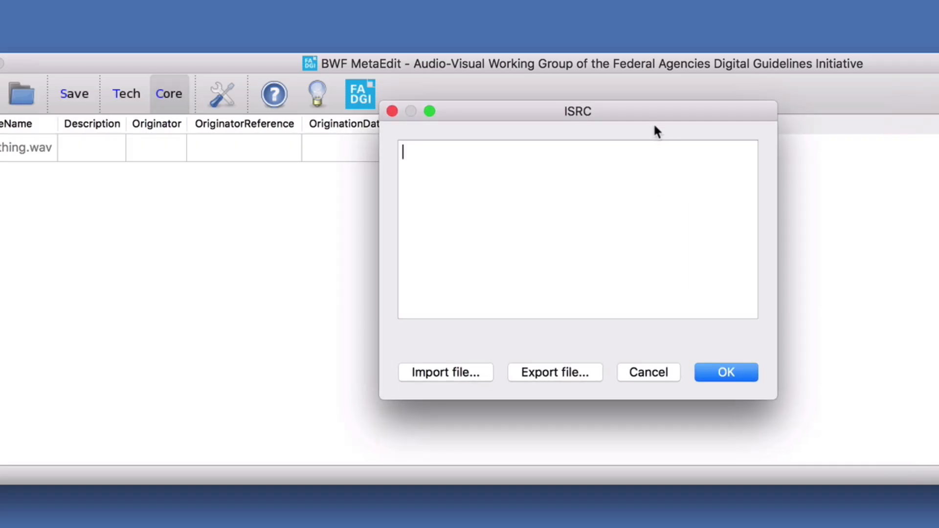
pyautogui.moveTo(653, 119); pyautogui.dragTo(644, 169)
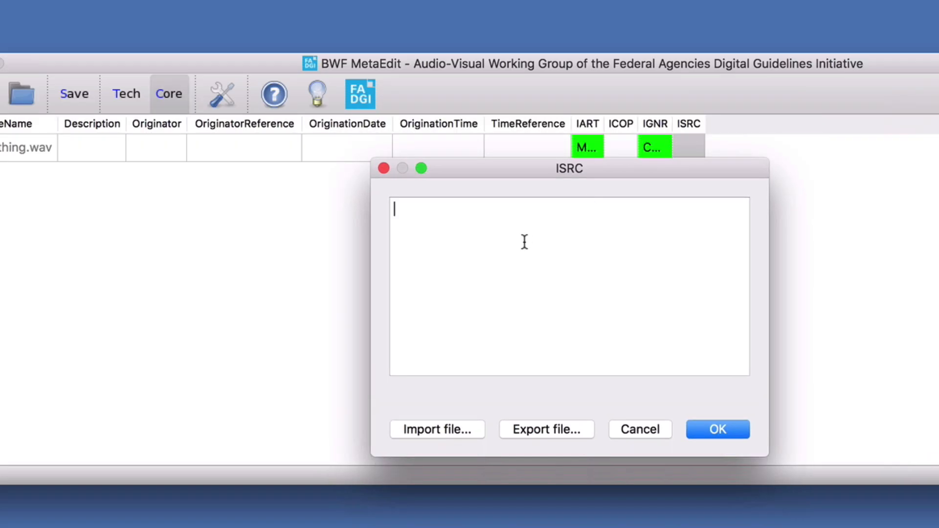
pyautogui.write('USXX918')
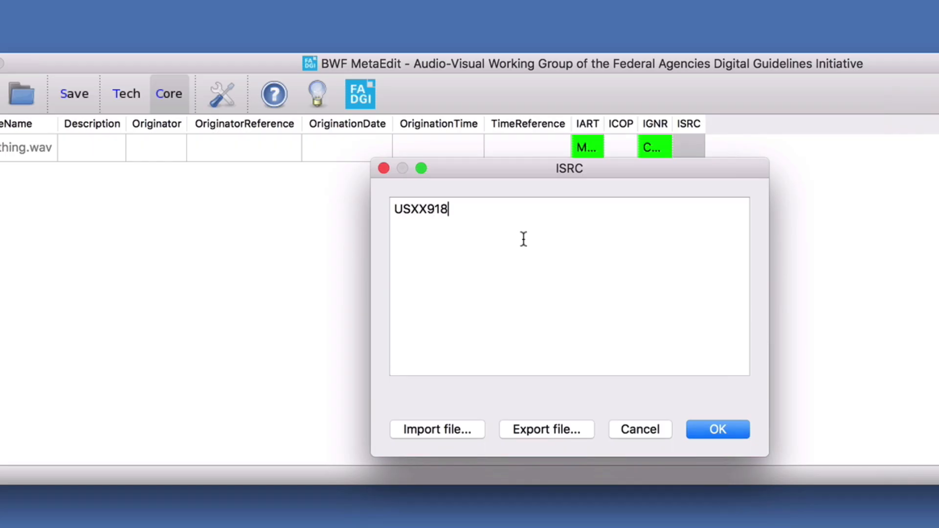
pyautogui.write('00032')
pyautogui.click(705, 430)
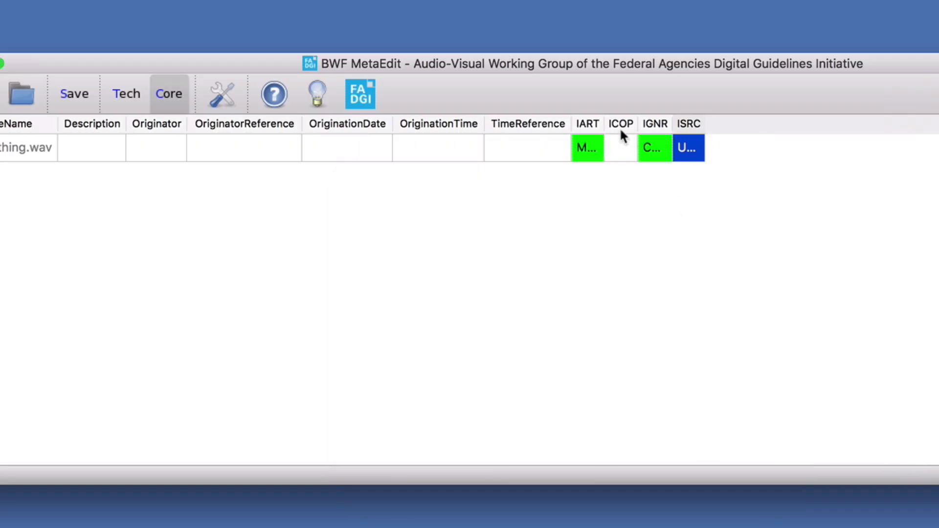
# - Check what the ICOP field stands for in the code table of the CORE help page, and close the help
pyautogui.click(621, 144)
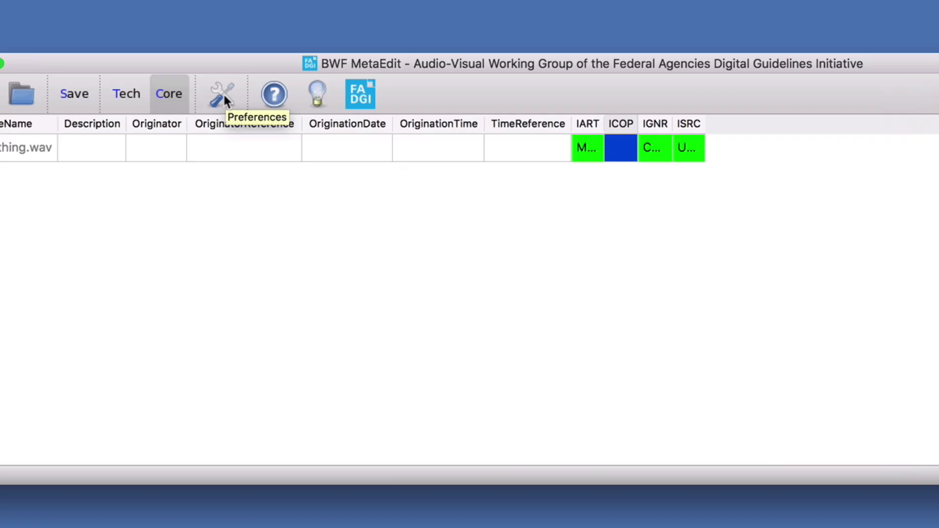
pyautogui.click(274, 95)
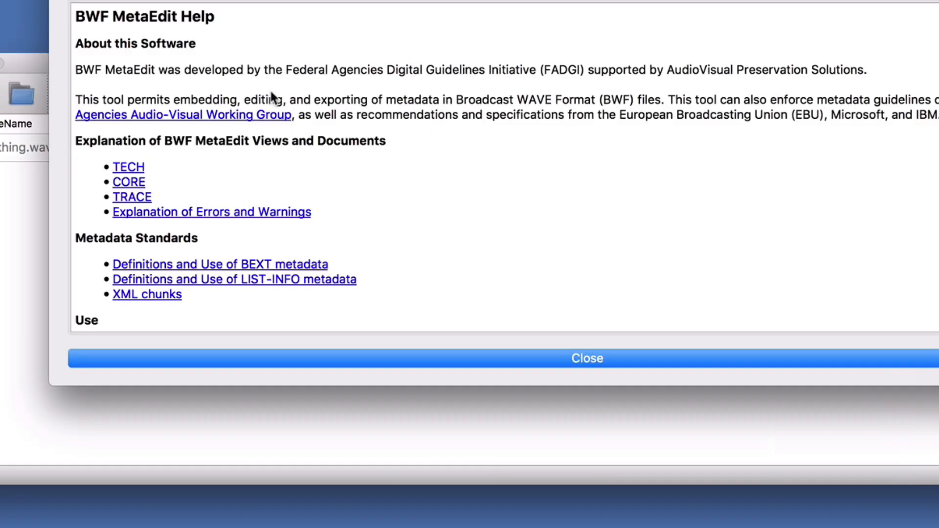
pyautogui.scroll(-3, 236, 207)
pyautogui.scroll(3, 237, 206)
pyautogui.click(129, 182)
pyautogui.scroll(-10, 215, 198)
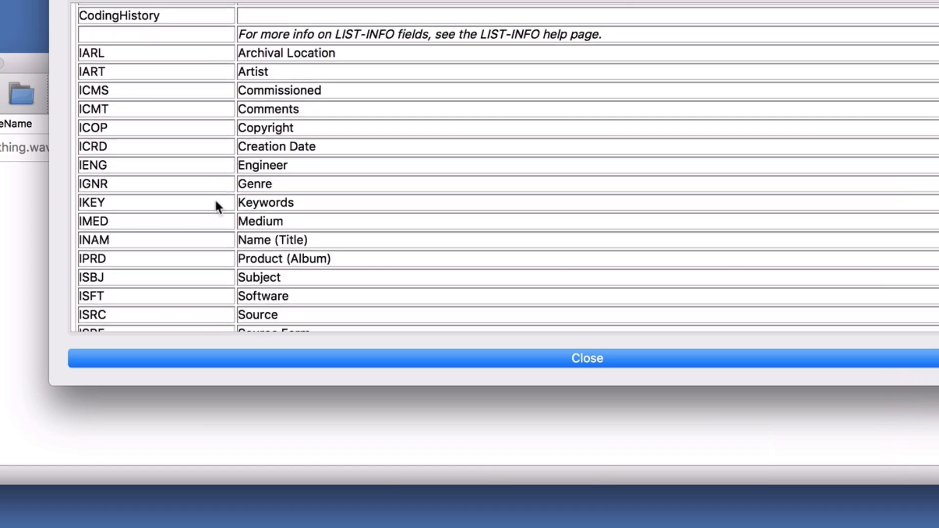
pyautogui.scroll(-5, 214, 198)
pyautogui.scroll(5, 214, 198)
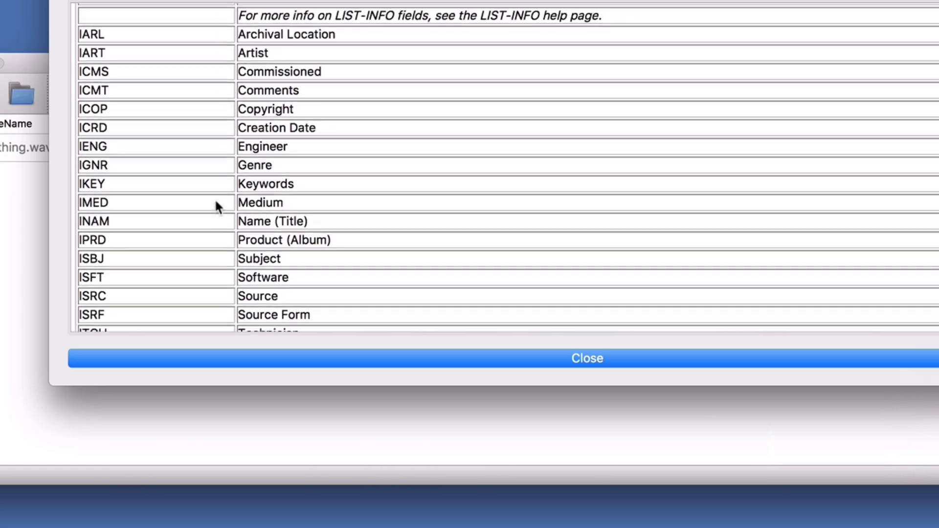
pyautogui.scroll(1, 216, 206)
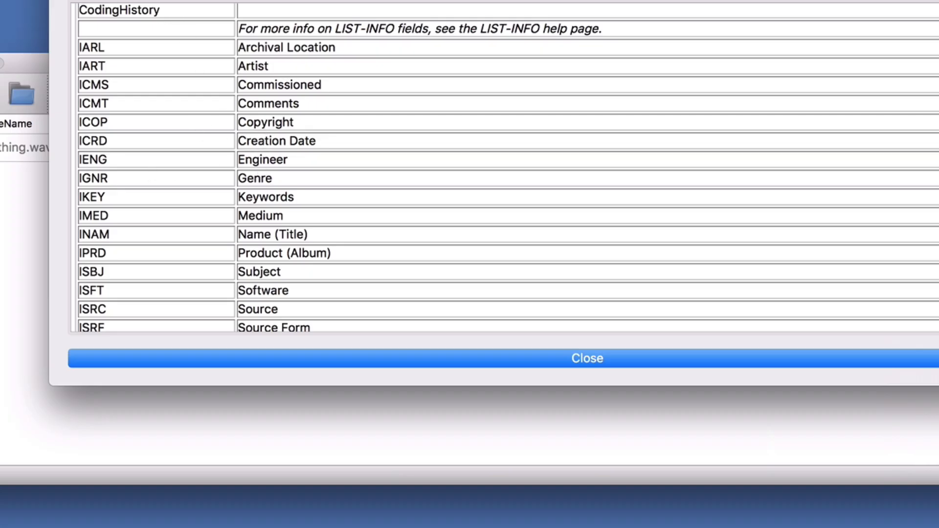
pyautogui.press('Escape')
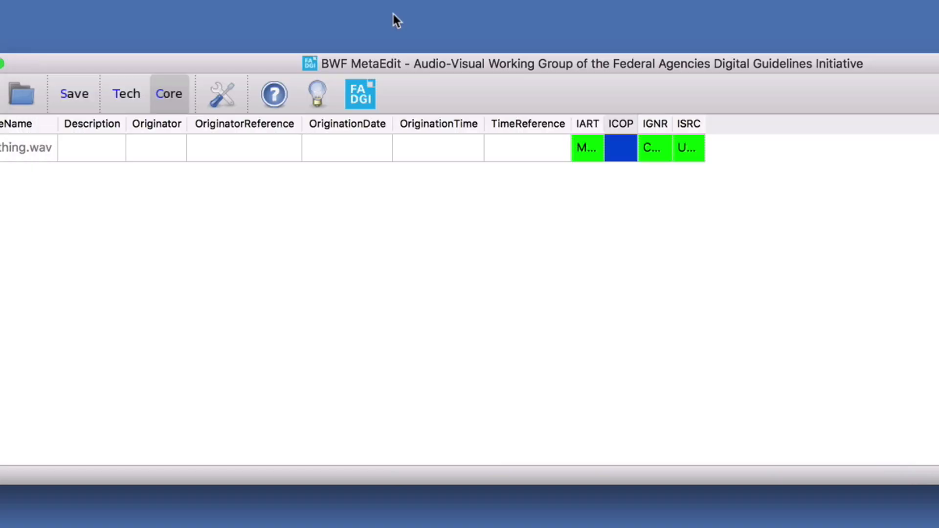
# - Set the ICOP copyright field of Everything.wav to "(c) 2018." followed by the artist's full name, and save the modified file
pyautogui.doubleClick(613, 148)
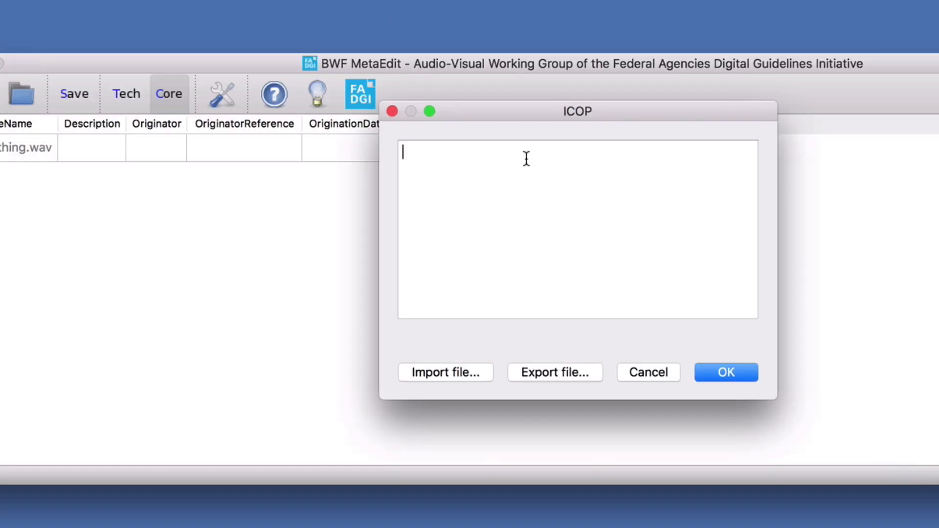
pyautogui.write('©')
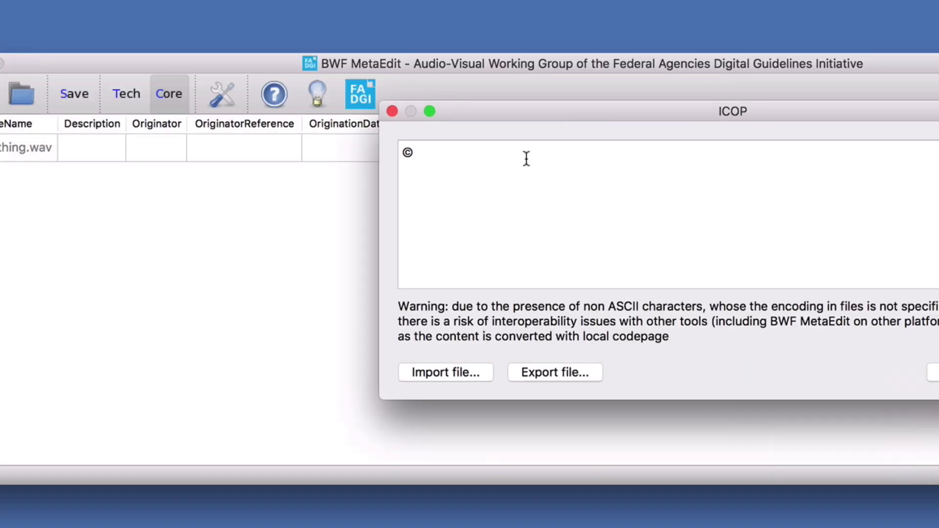
pyautogui.press('BackSpace')
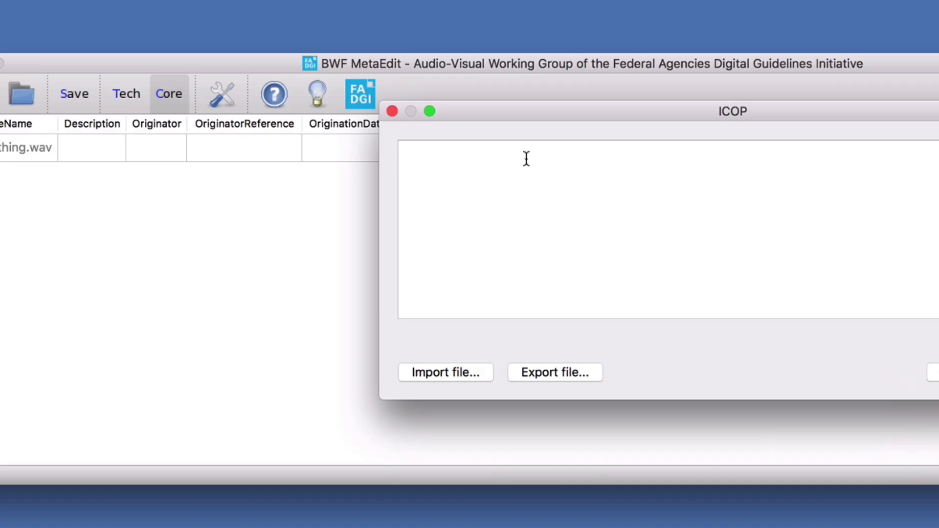
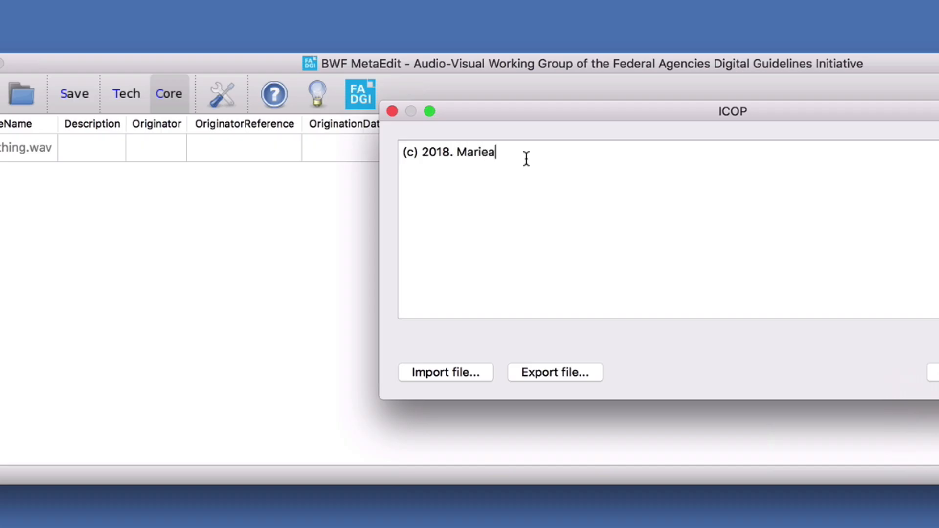
pyautogui.click(936, 373)
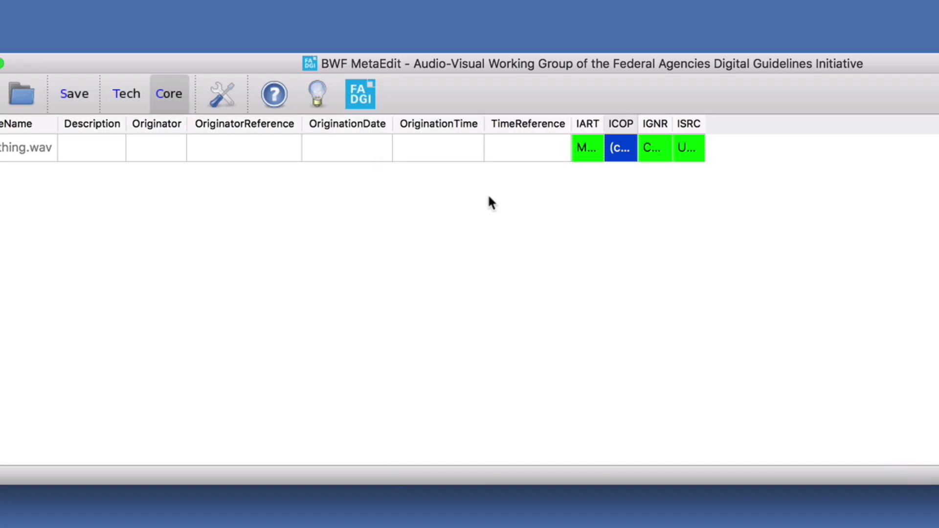
pyautogui.click(73, 95)
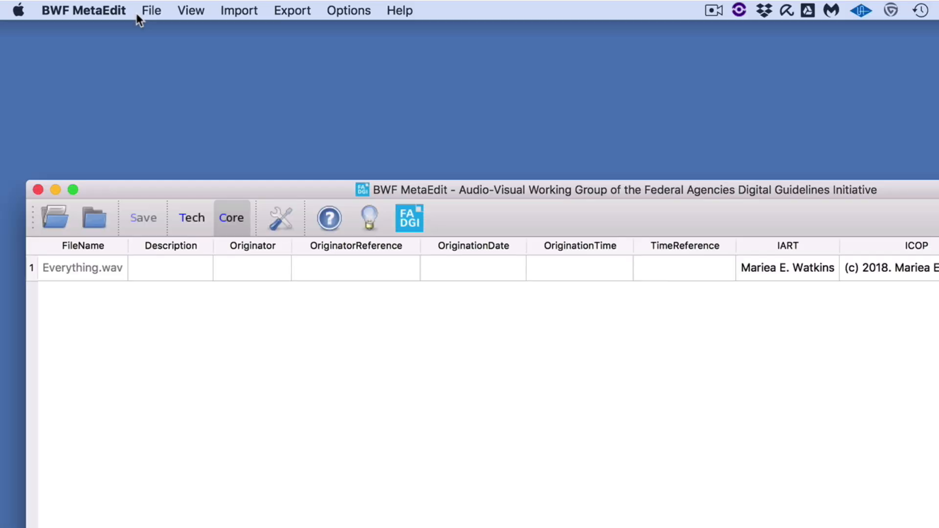
# - Close all open files and quit BWF MetaEdit
pyautogui.click(147, 11)
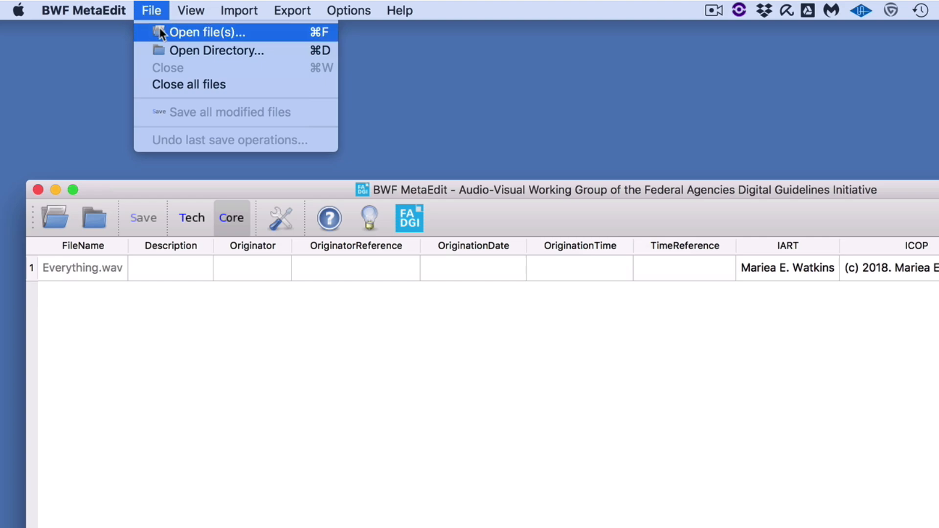
pyautogui.click(201, 83)
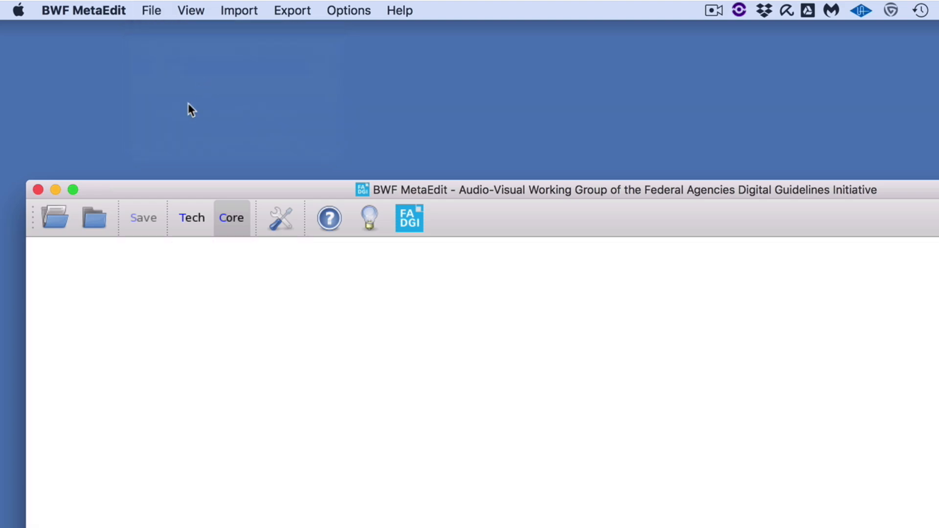
pyautogui.click(96, 10)
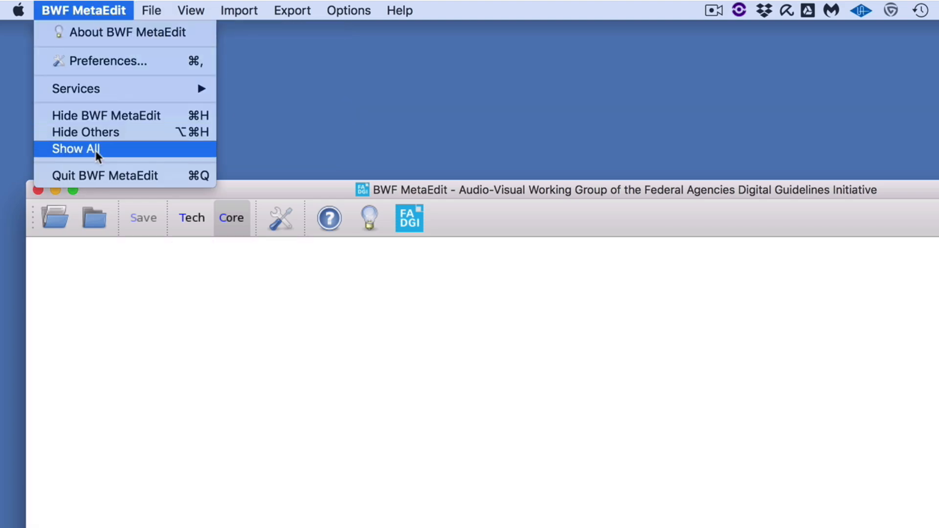
pyautogui.click(106, 177)
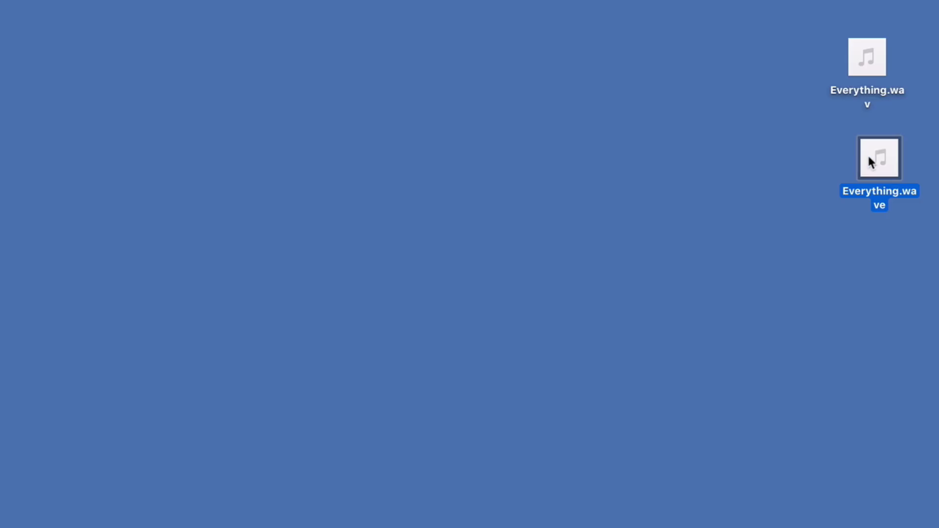
# - In Finder, get info on Everything.wave on the desktop and check the author, copyright and musical genre under More Info
pyautogui.rightClick(874, 161)
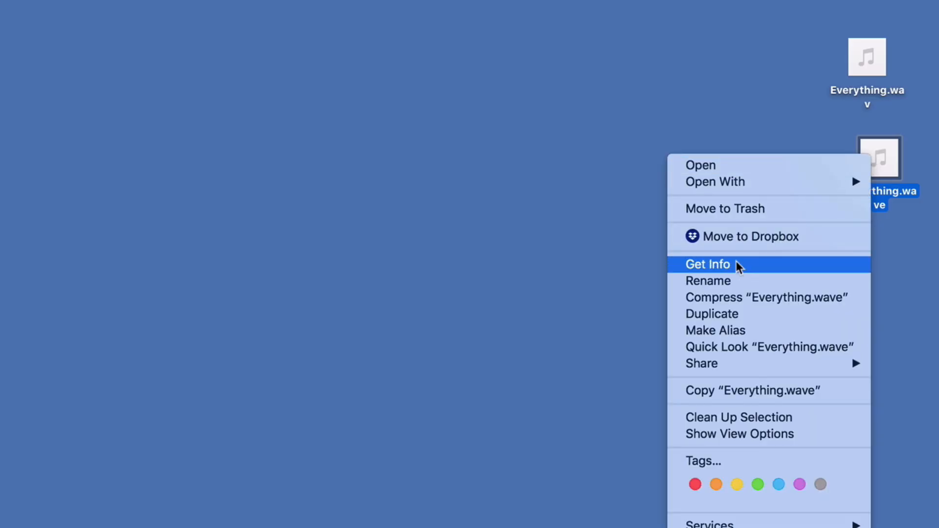
pyautogui.click(818, 284)
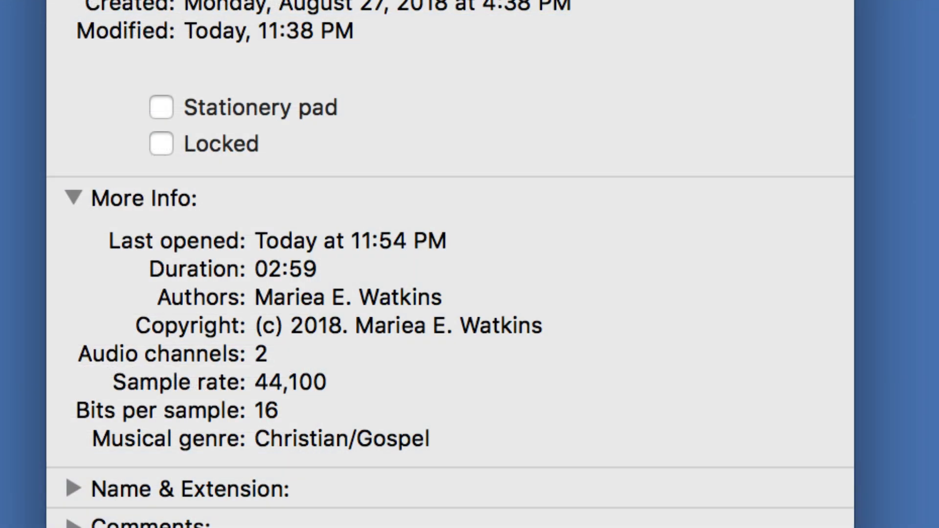